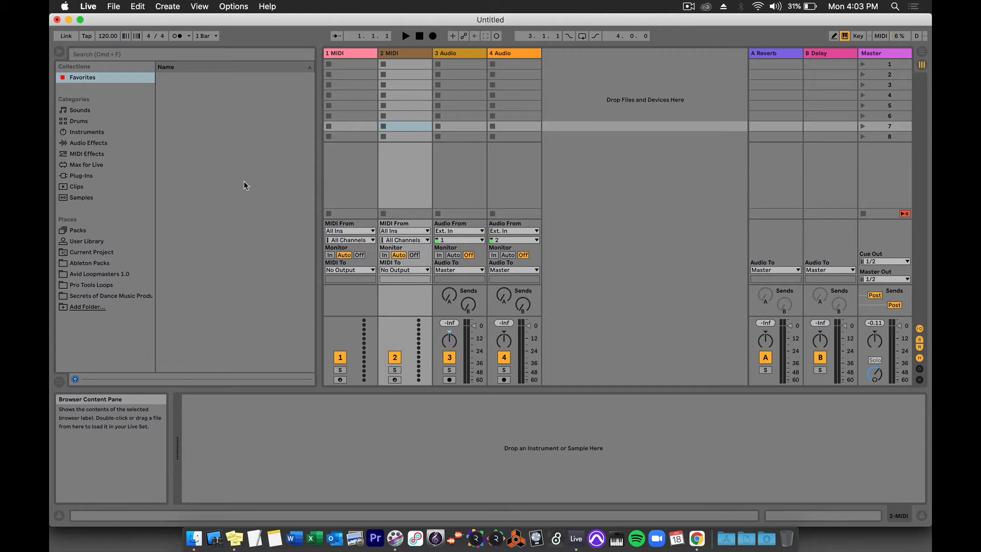
Switch to Arrangement View, browse Sounds, Samples, Instruments, Packs and User Library, then begin adding a folder.
key("Tab")
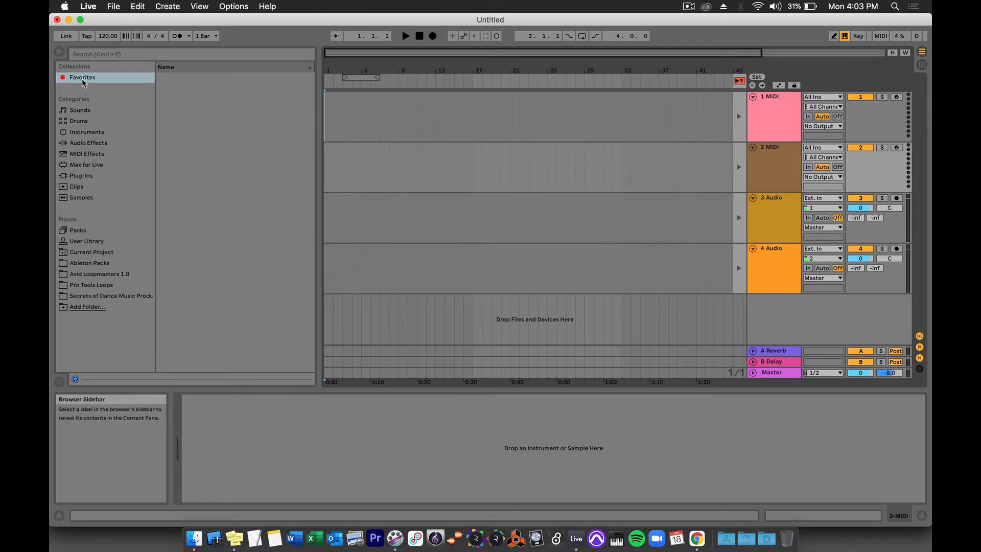
left_click(80, 109)
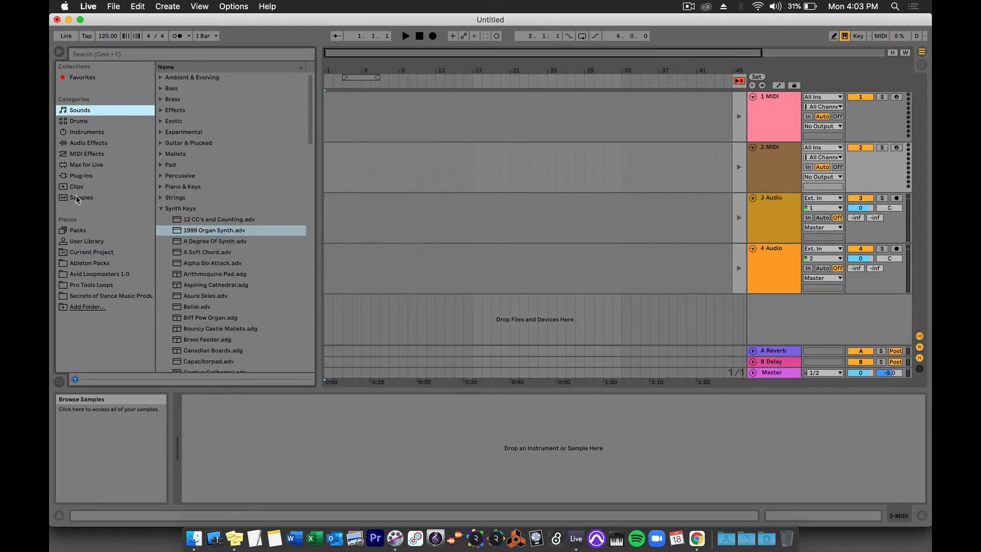
left_click(76, 198)
left_click(79, 132)
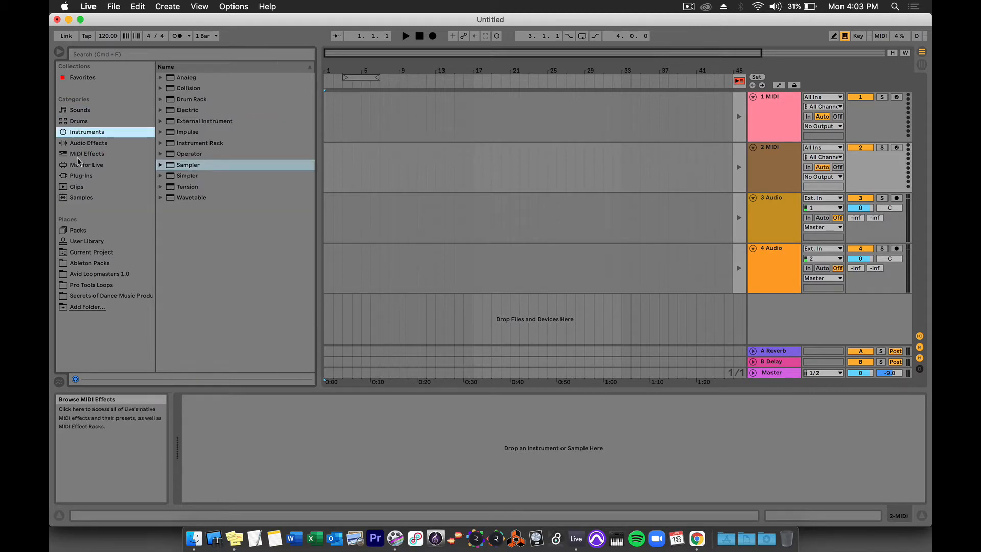
left_click(77, 263)
left_click(77, 252)
left_click(78, 242)
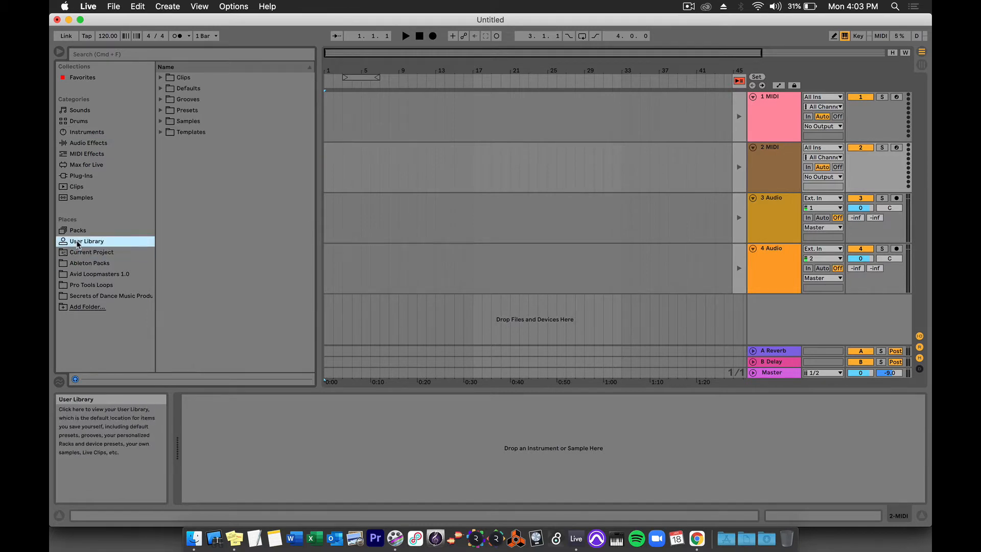
left_click(64, 307)
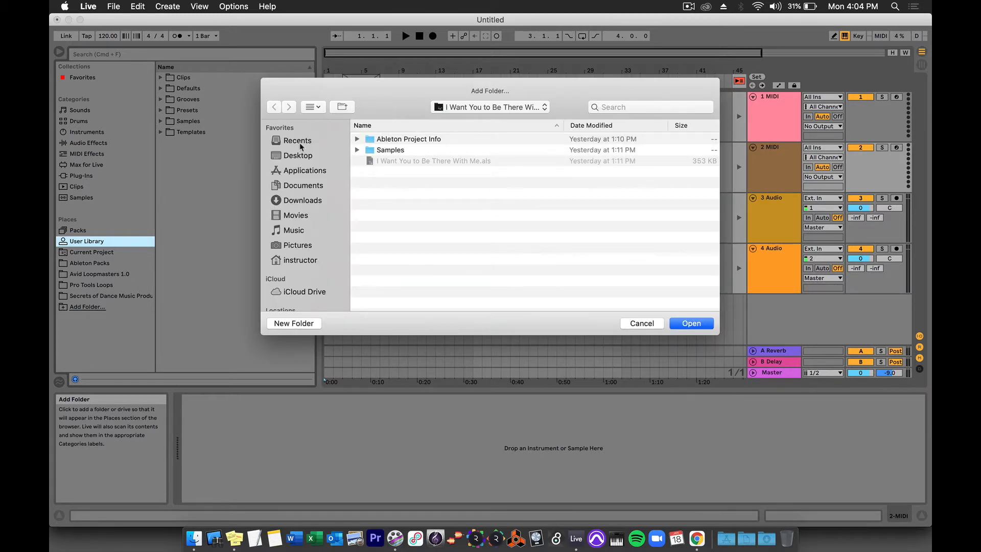
Add the Desktop folder to Places and list its files in the browser.
left_click(296, 160)
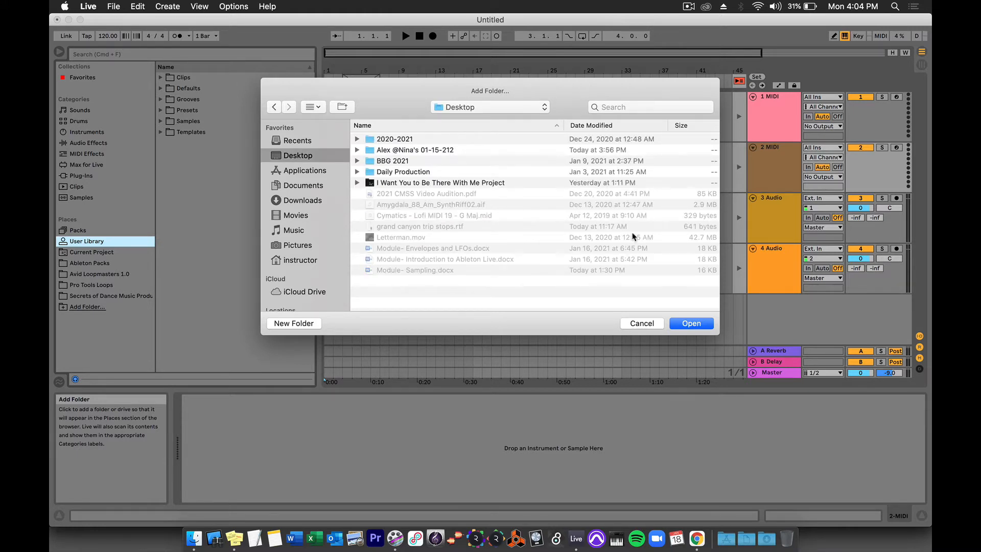
left_click(682, 329)
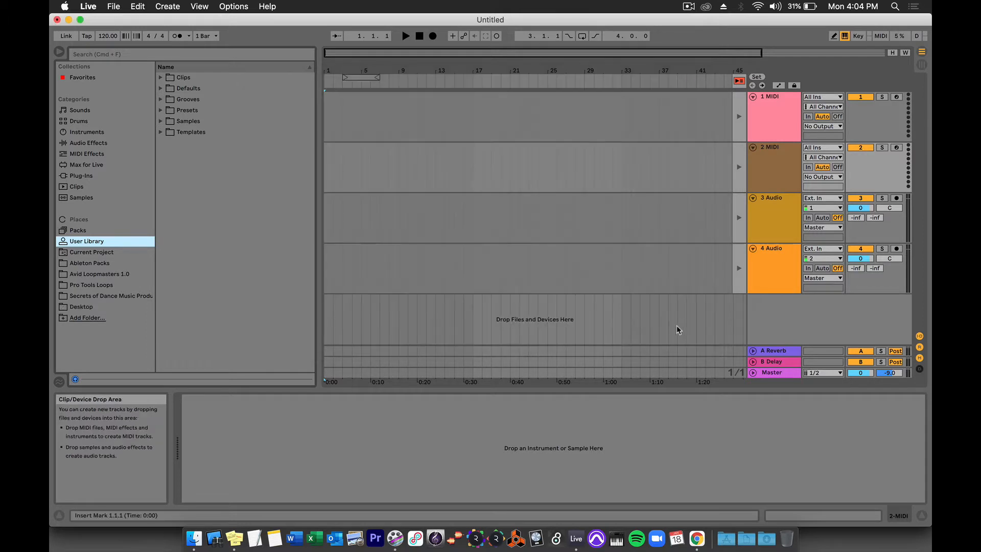
left_click(86, 308)
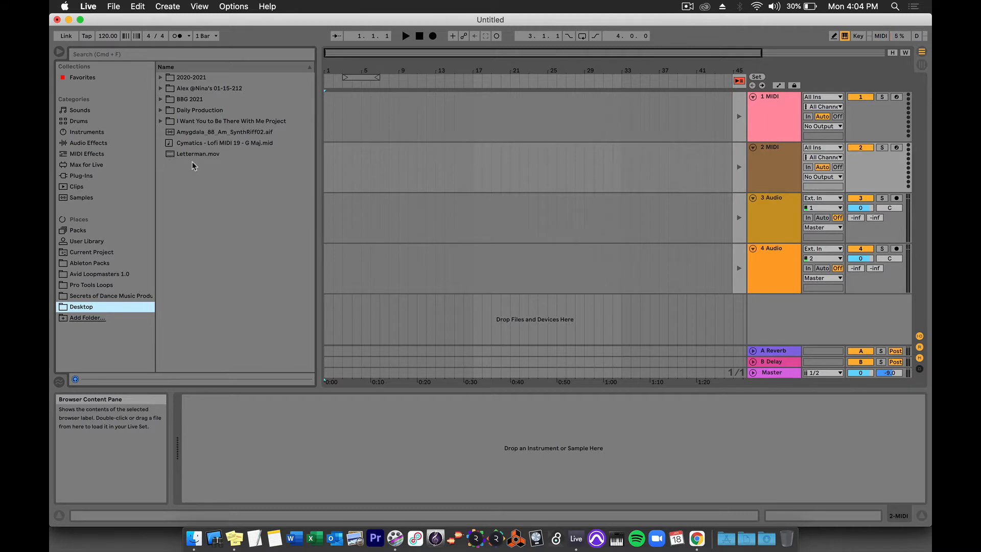
Preview Amygdala_88_Am_SynthRiff02.aif from the browser's Desktop list.
left_click(185, 133)
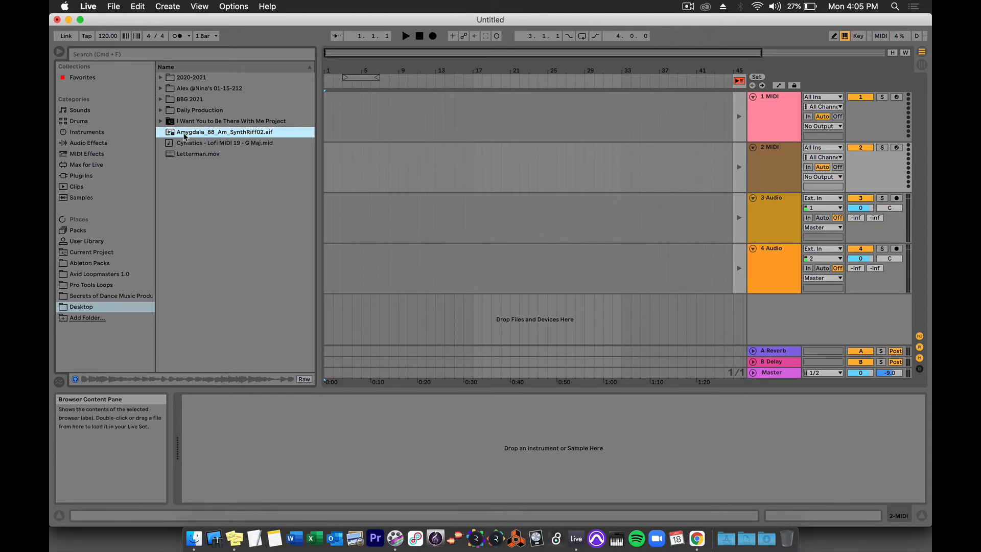
Place the synth riff on track 3 from bar 1, repeat it to four clips, and fade out the last.
left_click_drag(184, 136, 466, 210)
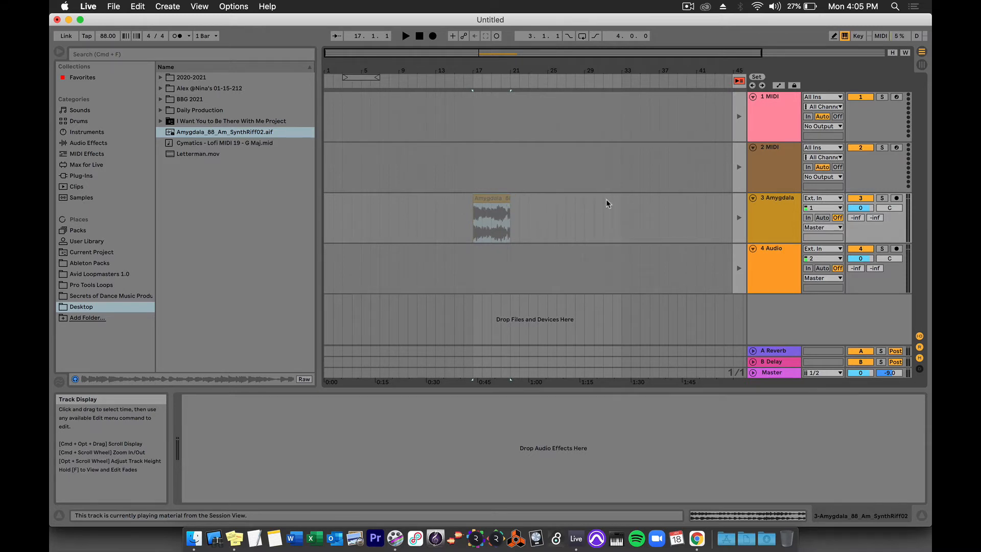
left_click(739, 82)
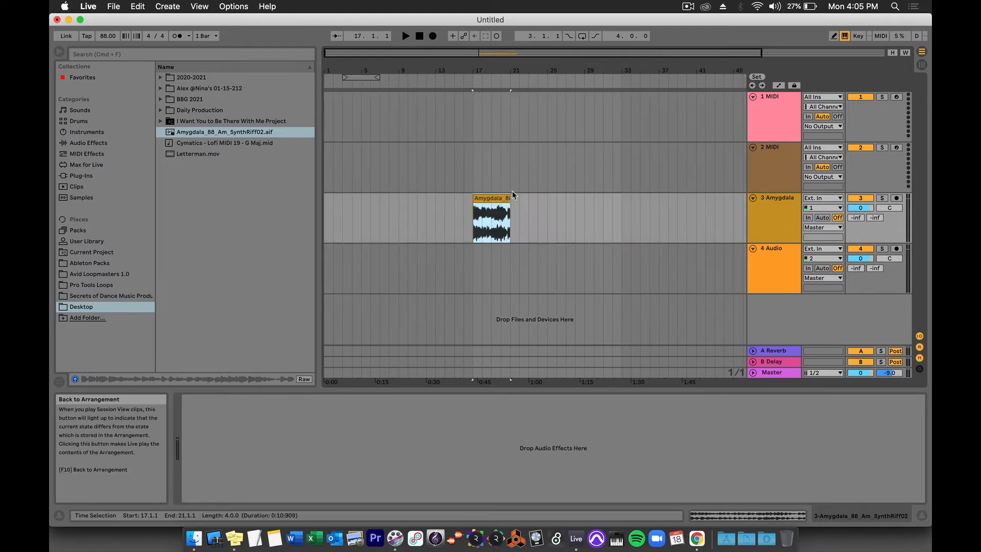
left_click_drag(495, 199, 351, 209)
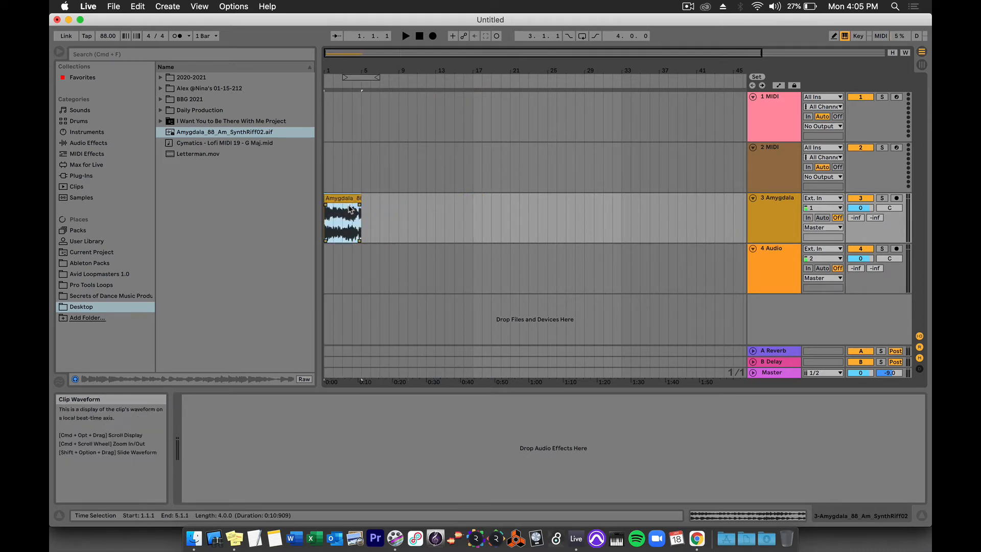
key("super+d")
key("super+d")
key("super+d")
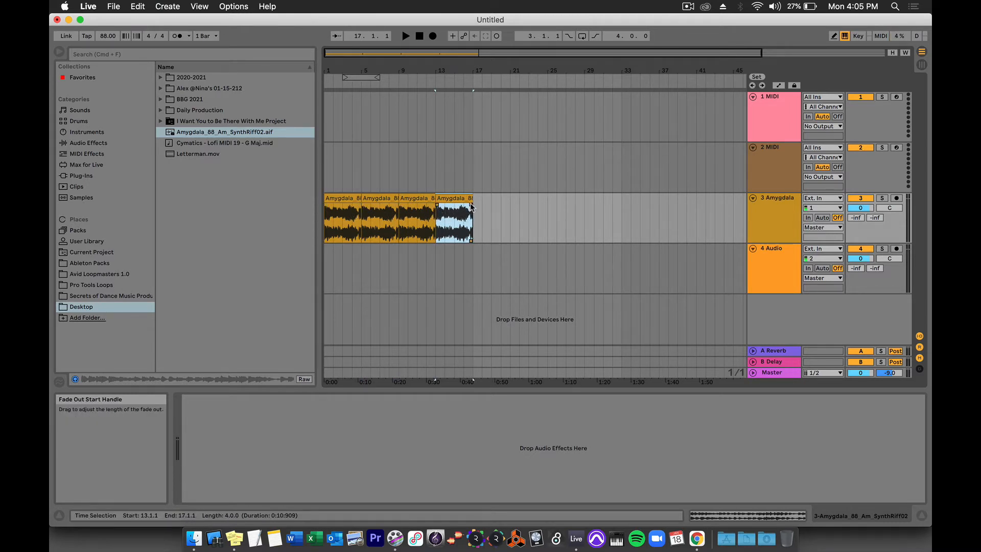
mouse_move(470, 206)
left_mouse_down()
mouse_move(458, 206)
mouse_move(471, 205)
left_mouse_up()
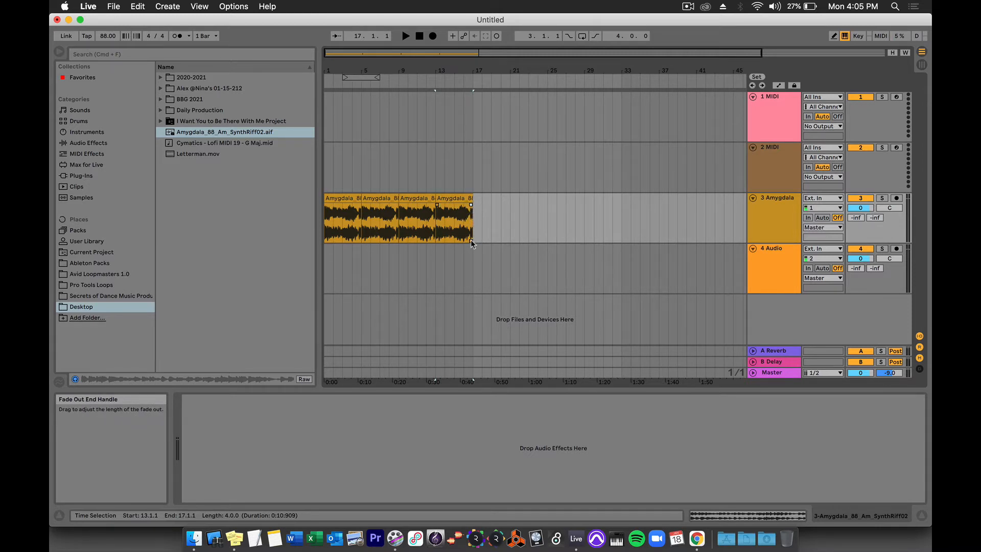
Move the first riff clip's start marker and loop start to bar 2, giving a 3.0.0 loop length.
double_click(339, 200)
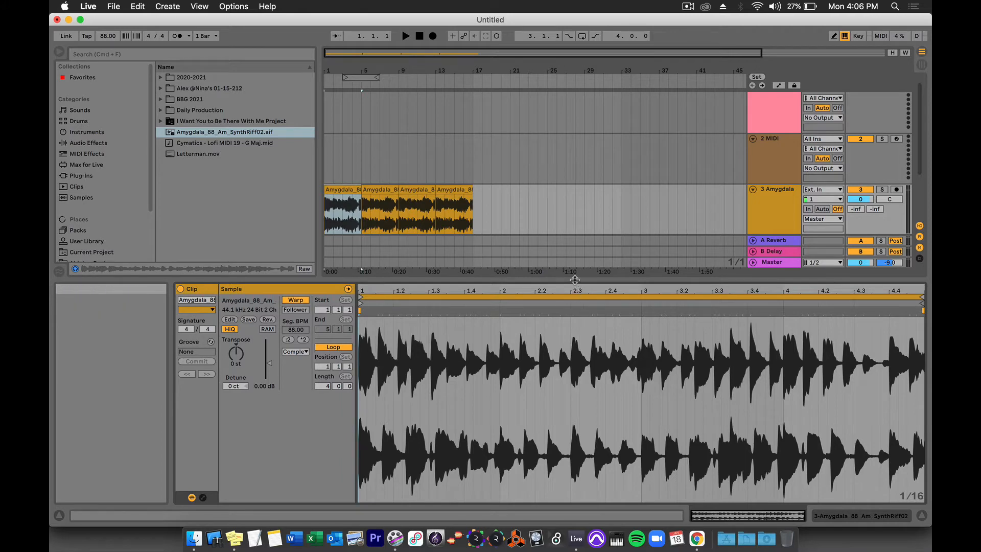
left_click_drag(574, 279, 543, 281)
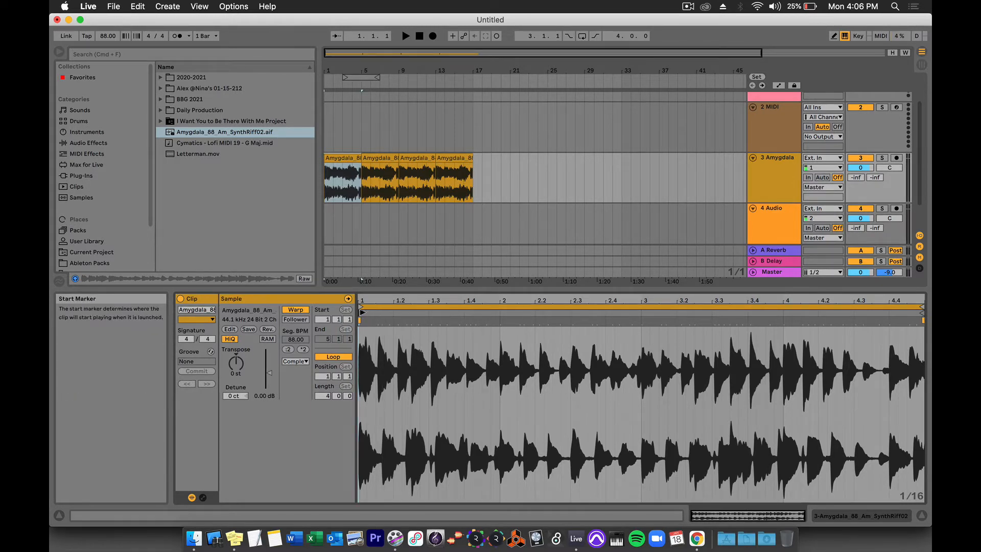
left_click_drag(362, 312, 502, 313)
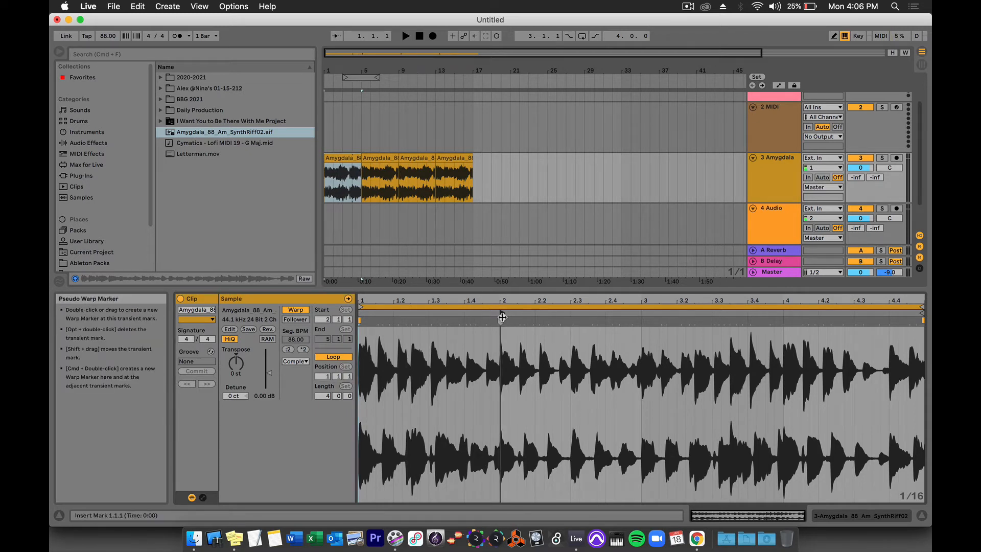
left_click(352, 172)
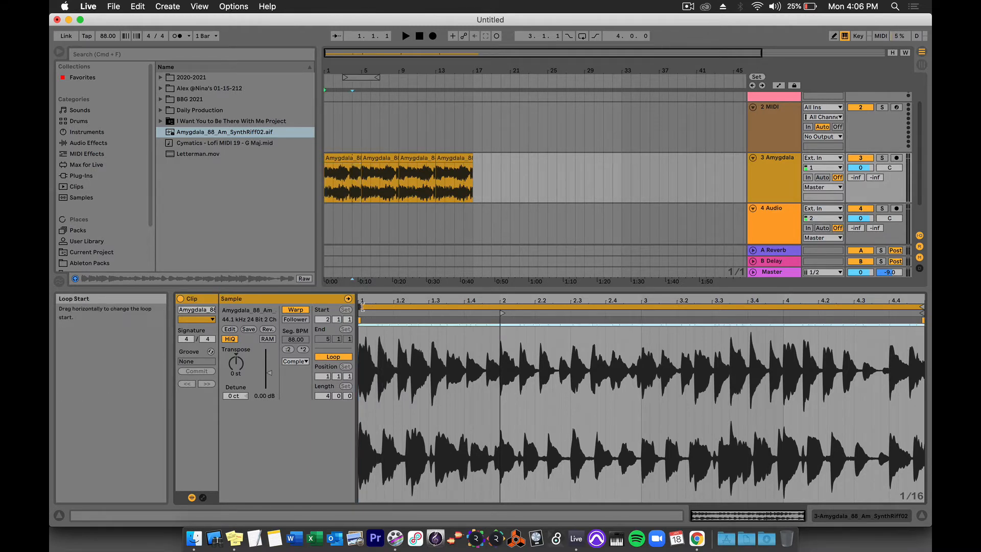
left_click_drag(361, 306, 497, 325)
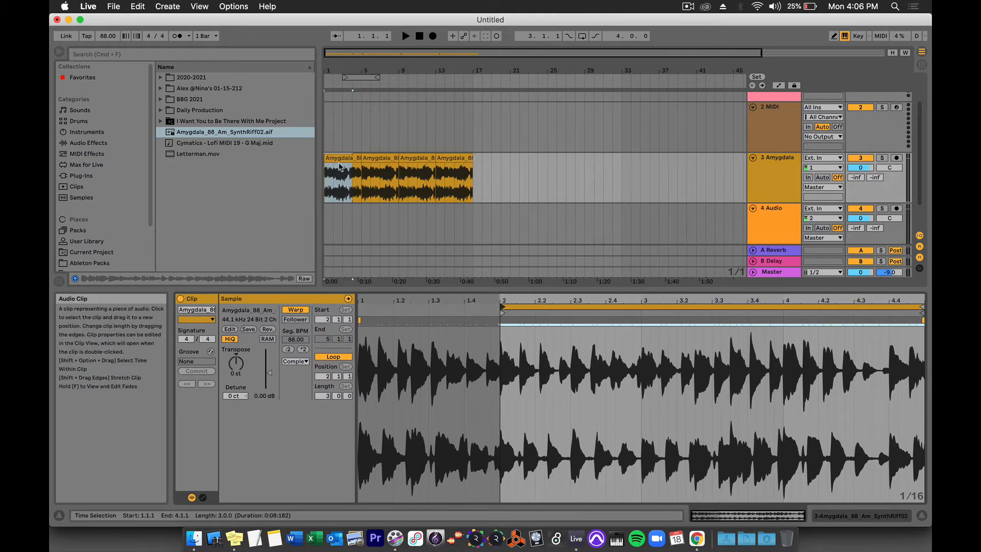
Audition the edited clip and transpose it down an octave to -12 st.
left_click(405, 36)
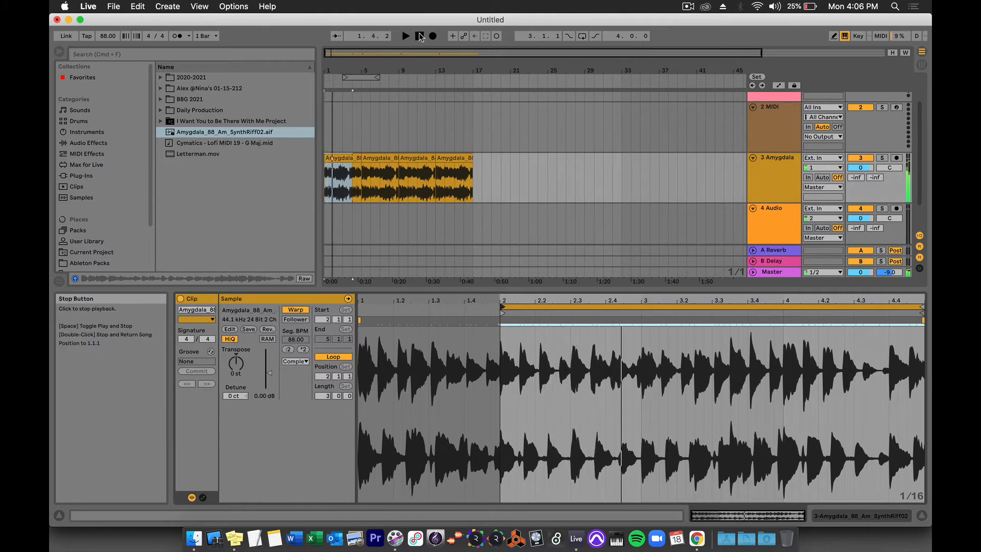
left_click(420, 36)
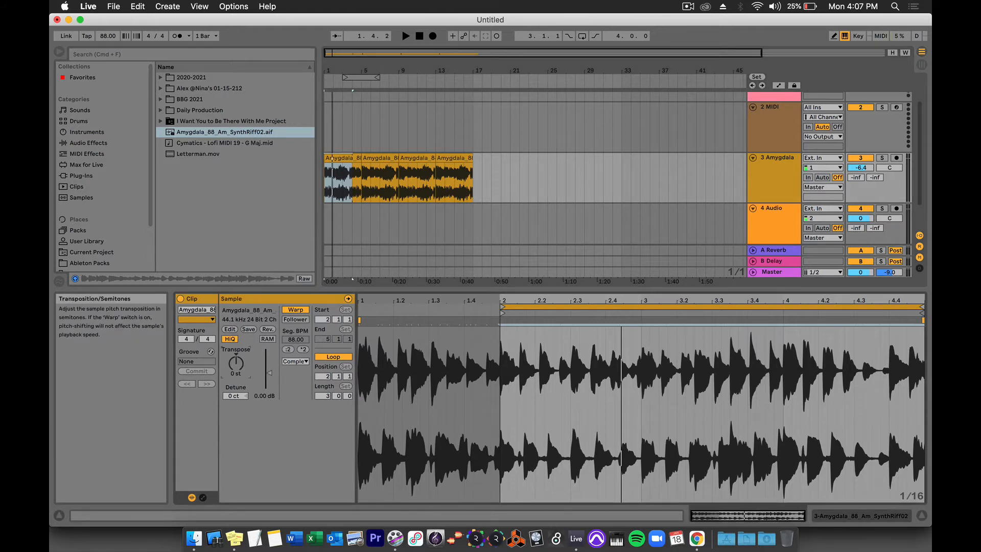
left_click_drag(235, 358, 235, 388)
key("space")
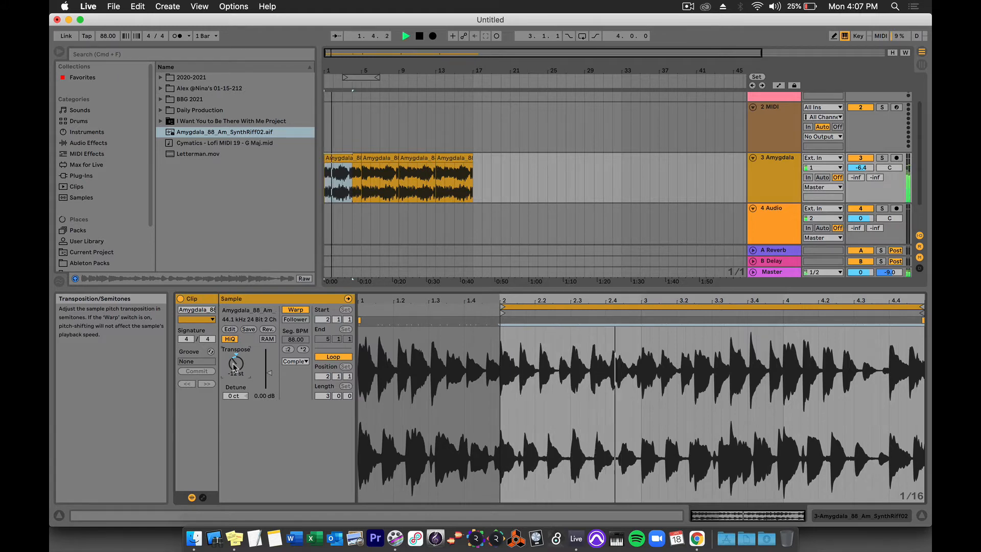
key("space")
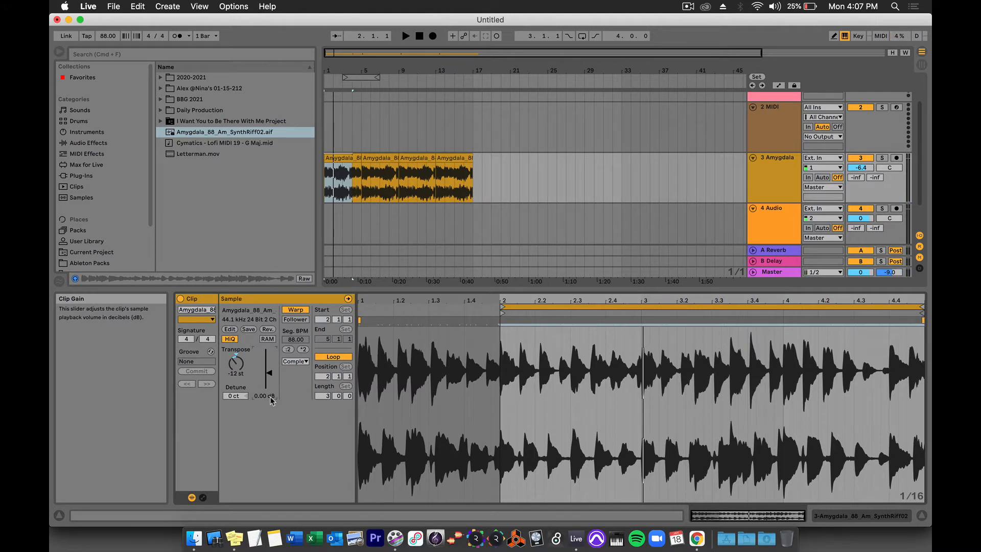
Lower the clip gain to about -8.23 dB and audition the result.
left_click_drag(271, 376, 271, 396)
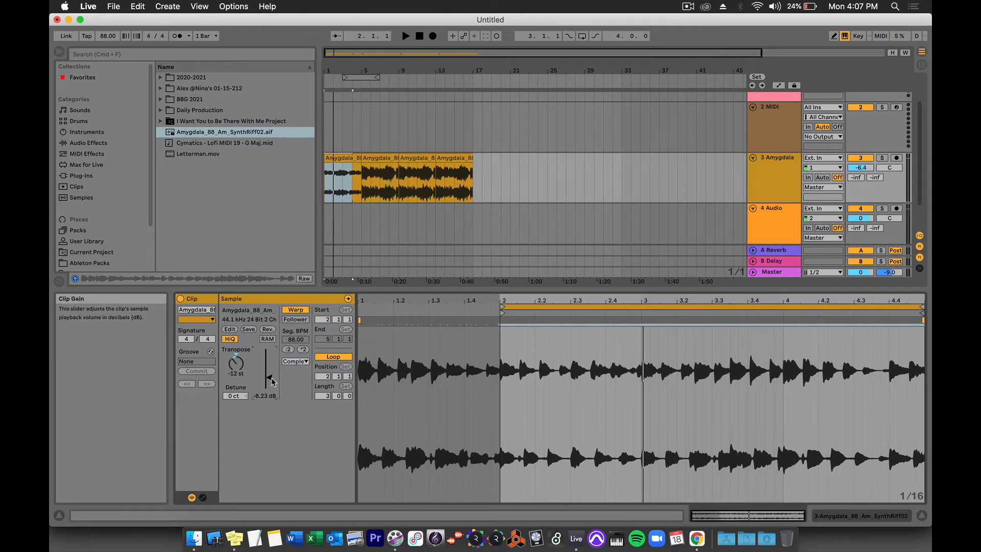
key("space")
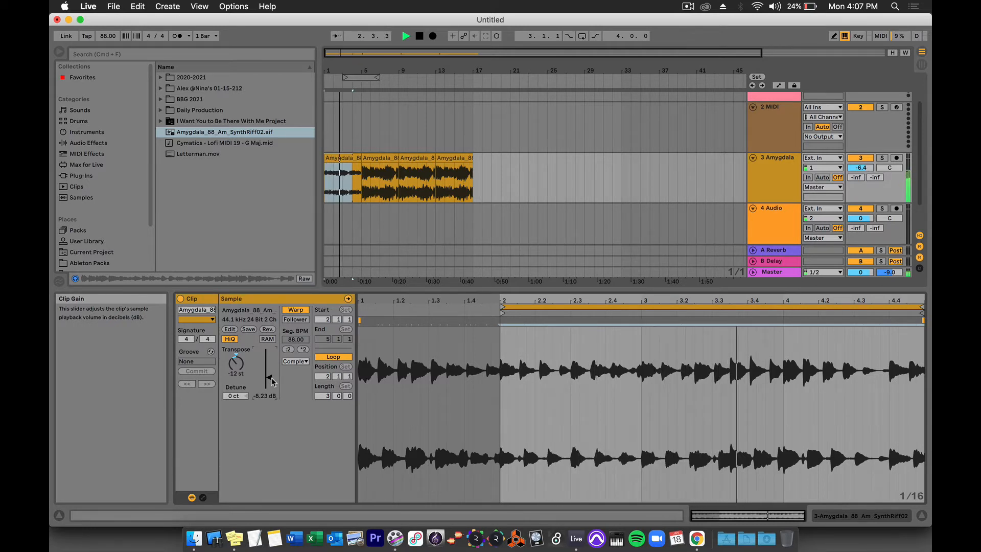
key("space")
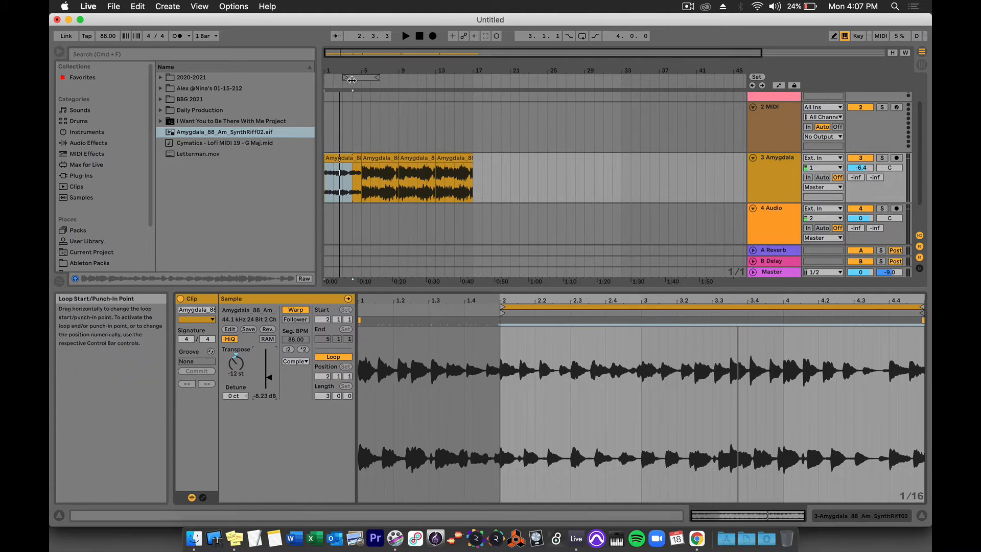
Split the riff clip at bar 11 and move the pieces to bars 20 and 27.
left_click(417, 144)
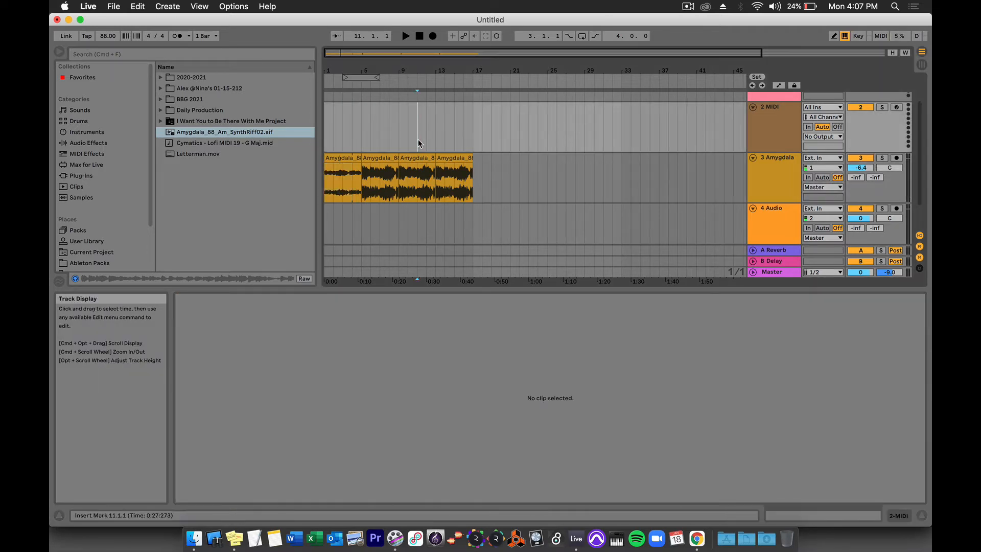
left_click(419, 172)
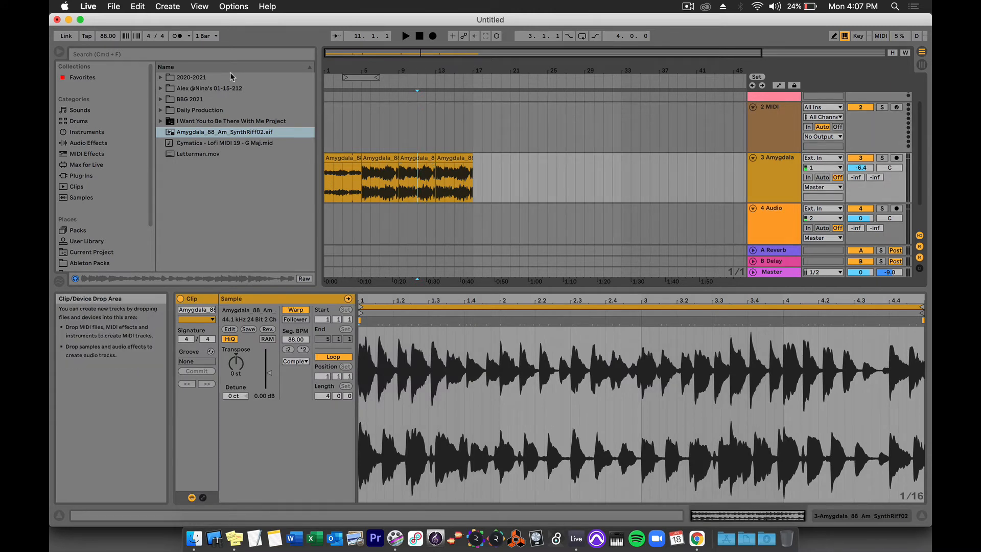
left_click(138, 6)
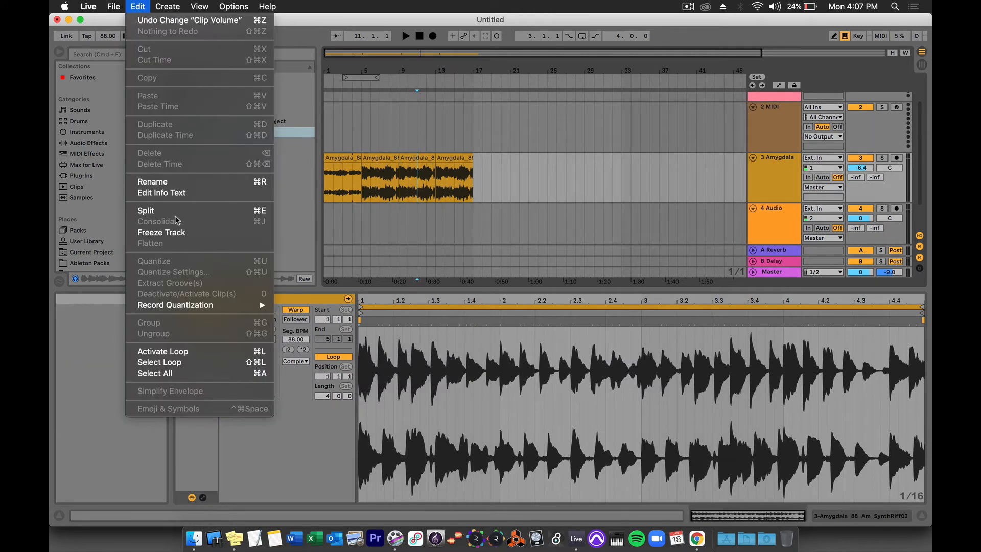
left_click(265, 212)
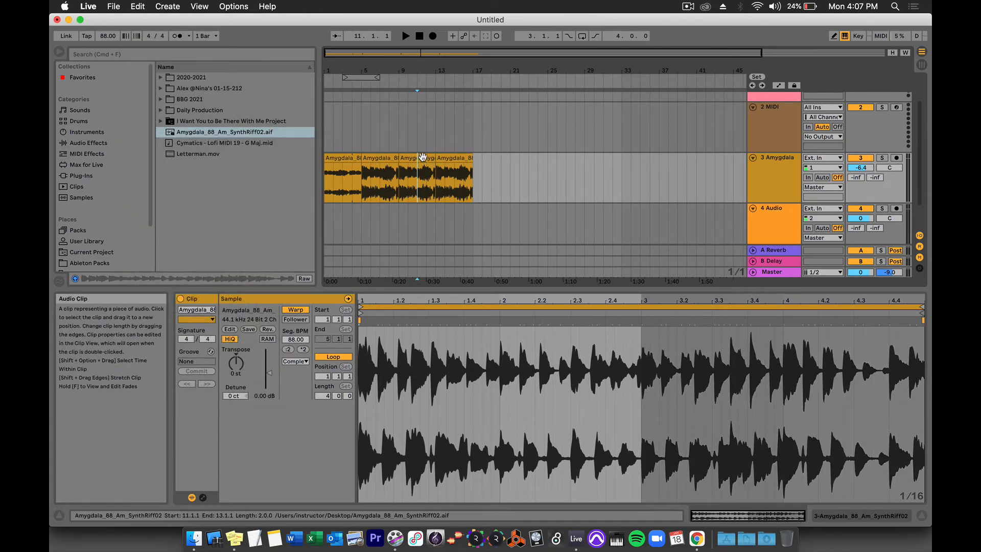
left_click(422, 157)
left_click_drag(424, 159, 510, 160)
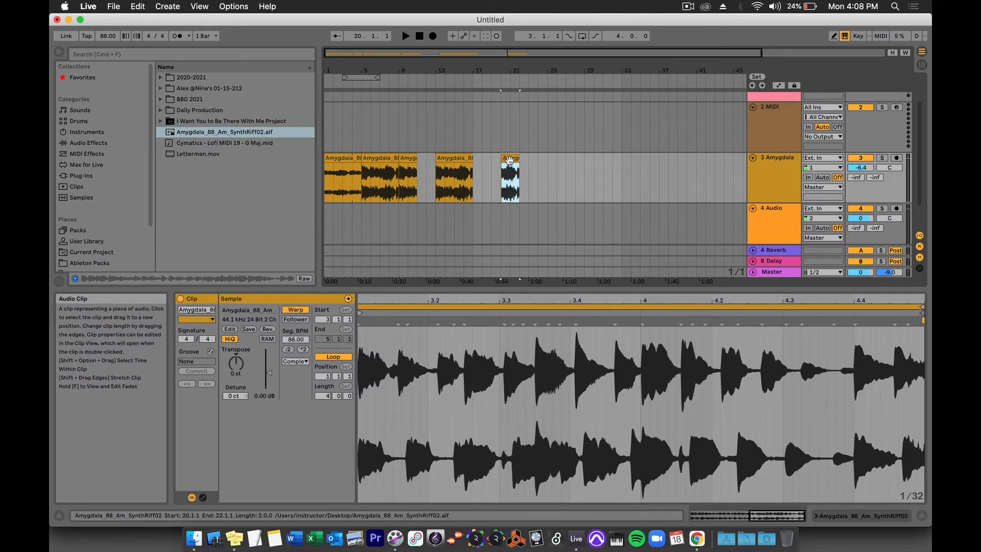
left_click_drag(409, 158, 575, 158)
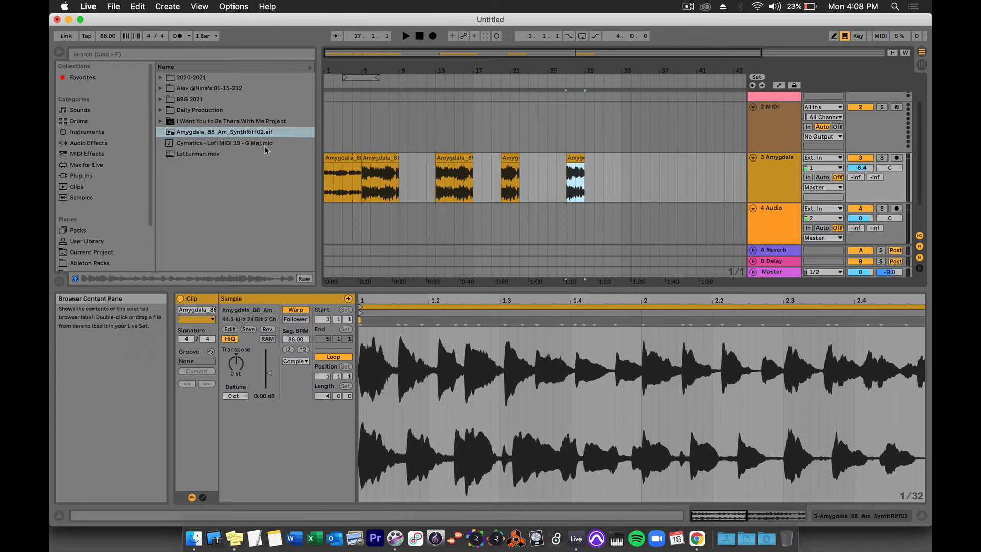
Drag Cymatics - Lofi MIDI 19 - G Maj.mid from the browser onto the 2 MIDI track.
left_click(217, 143)
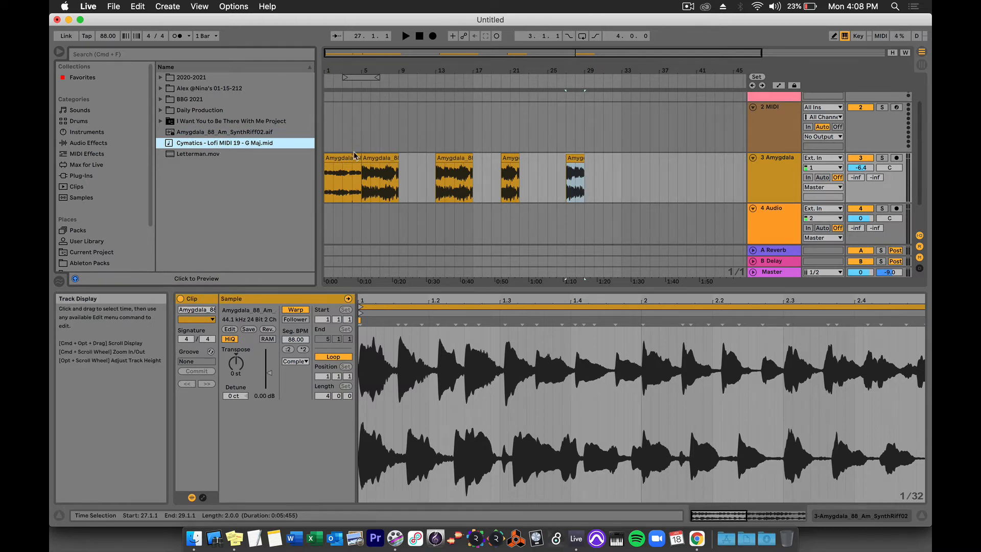
scroll(355, 213, "down", 2)
scroll(354, 213, "right", 1)
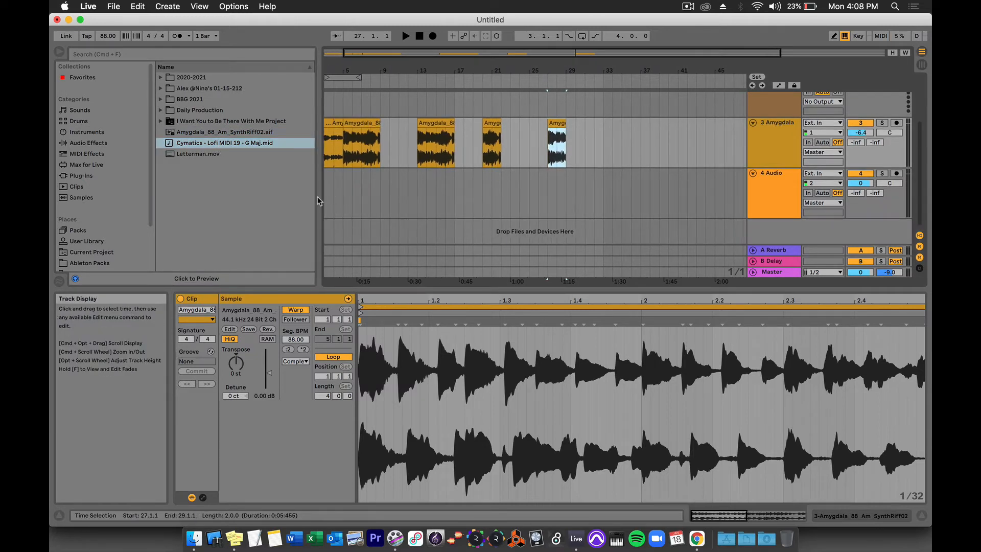
scroll(409, 176, "up", 4)
scroll(408, 175, "left", 1)
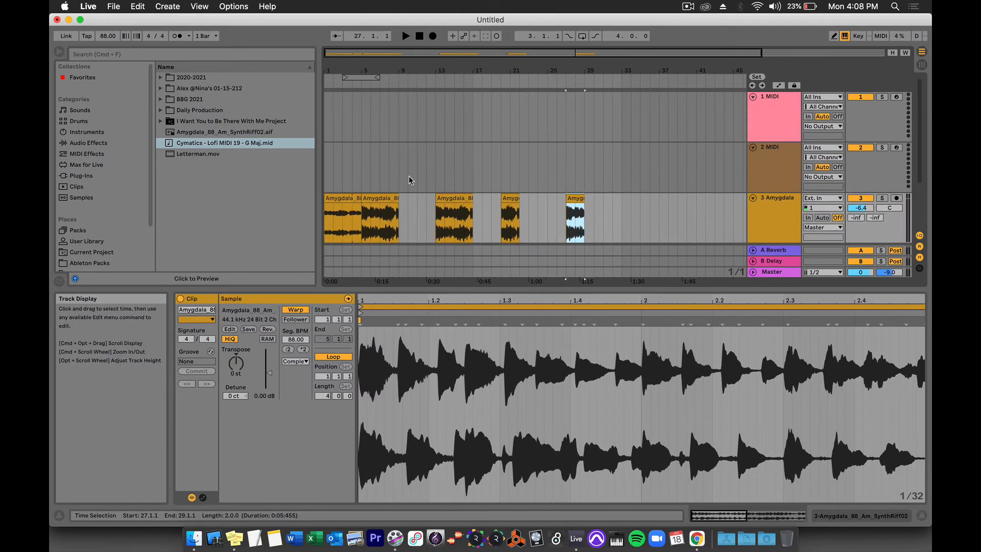
mouse_move(186, 144)
left_mouse_down()
mouse_move(324, 143)
mouse_move(380, 156)
mouse_move(356, 164)
left_mouse_up()
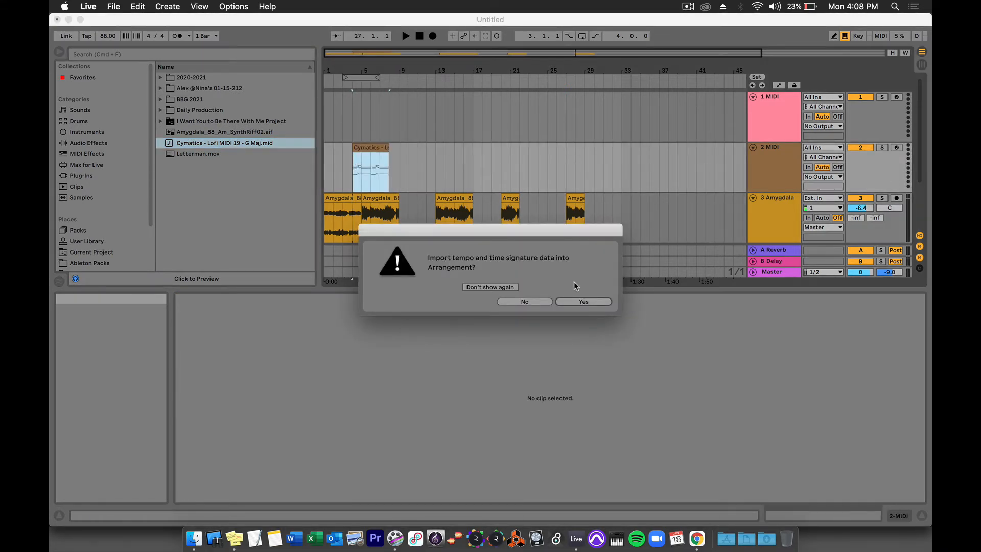
Import the file's tempo and time signature, move the Cymatics clip to bar 1, and mute Amygdala.
left_click(584, 302)
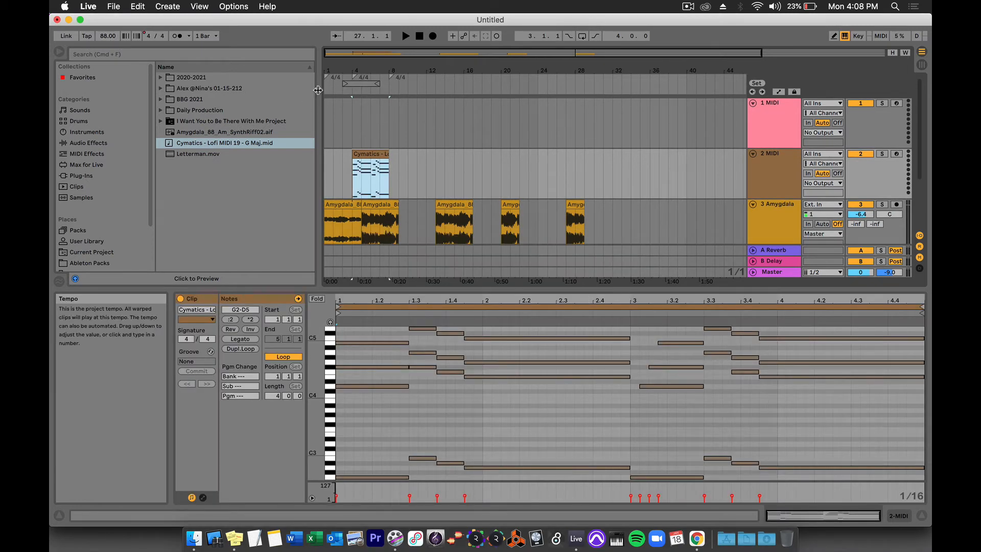
left_click_drag(366, 157, 341, 158)
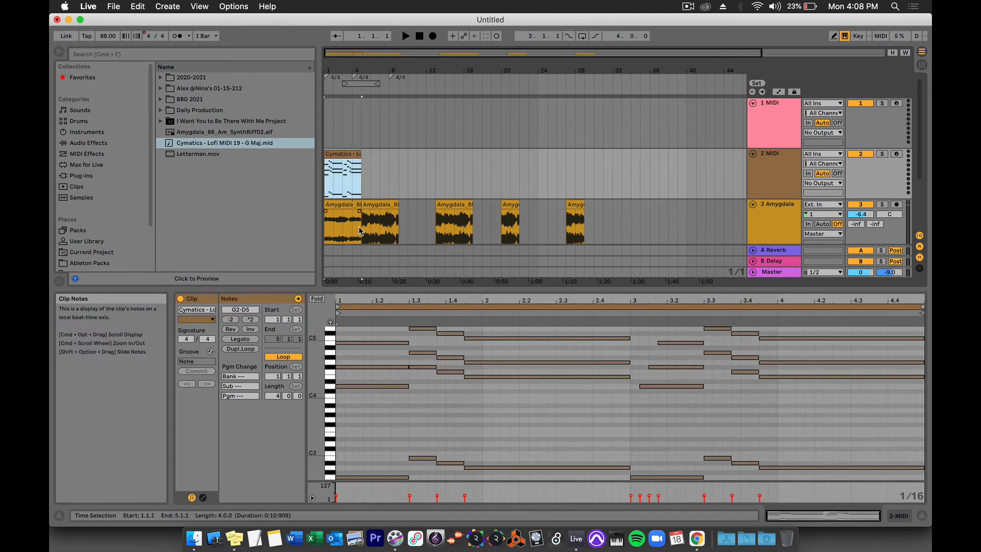
left_click(864, 206)
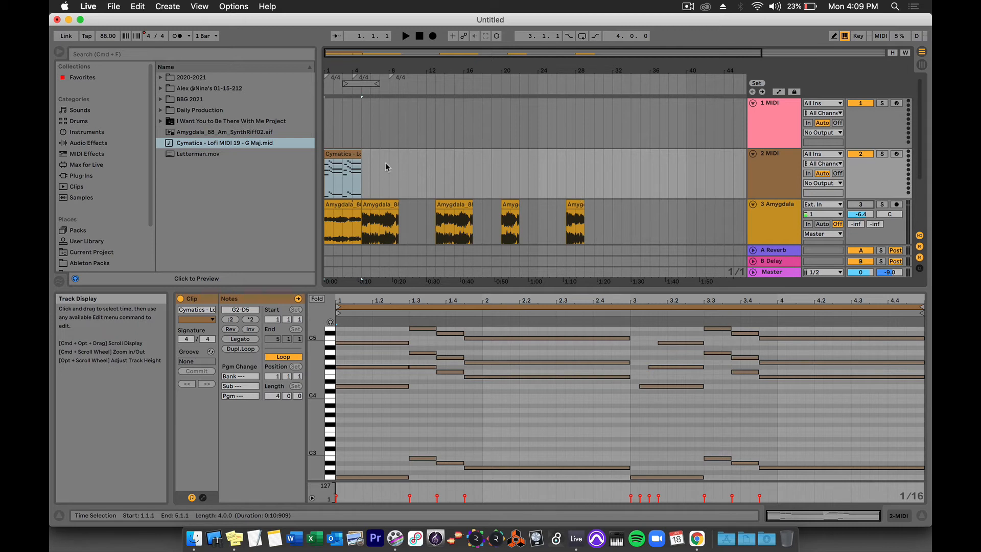
Zoom into the first bars, play the Cymatics MIDI clip, then show the Sounds presets.
left_click_drag(342, 70, 400, 195)
scroll(401, 197, "left", 5)
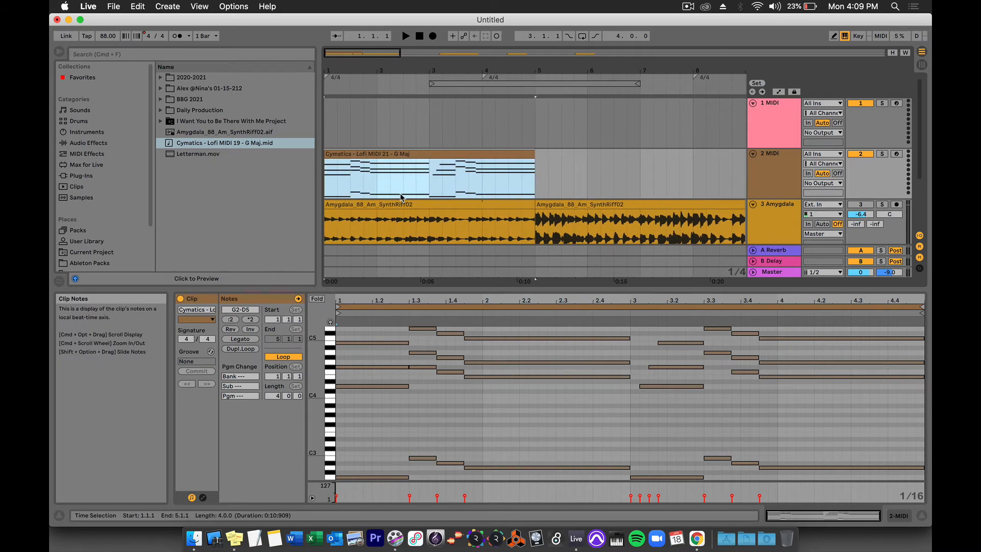
key("space")
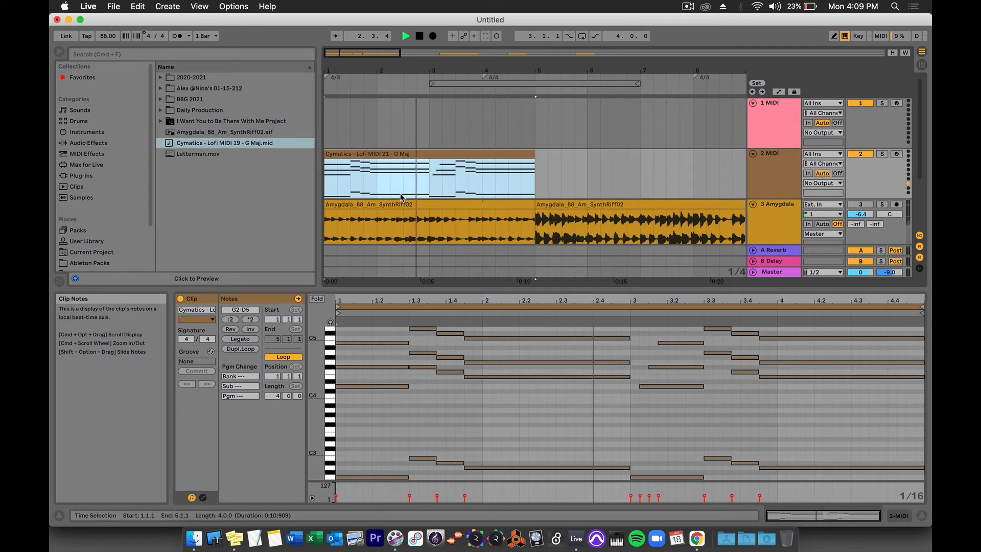
key("space")
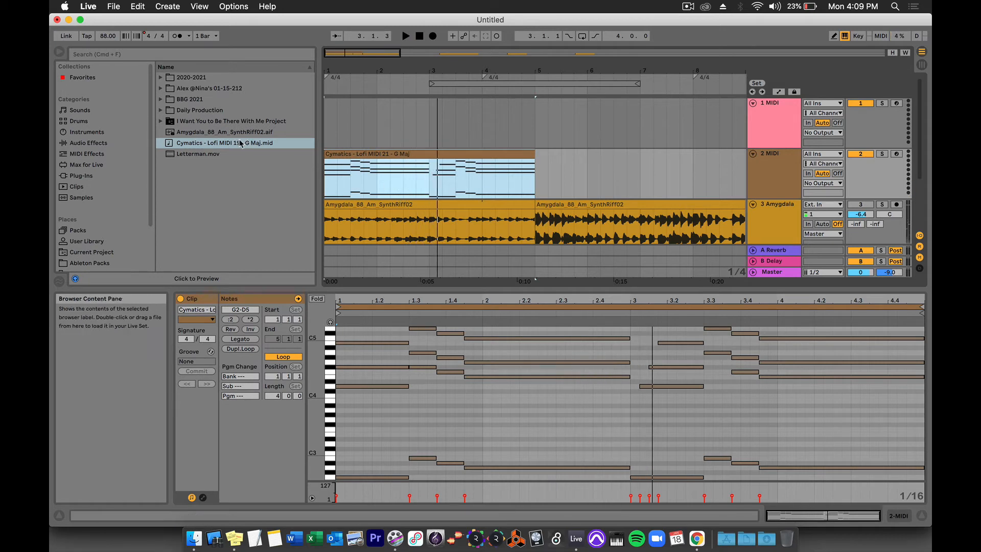
left_click(80, 110)
Load the Classic Analog Clavinette preset onto MIDI track 2.
scroll(166, 200, "down", 5)
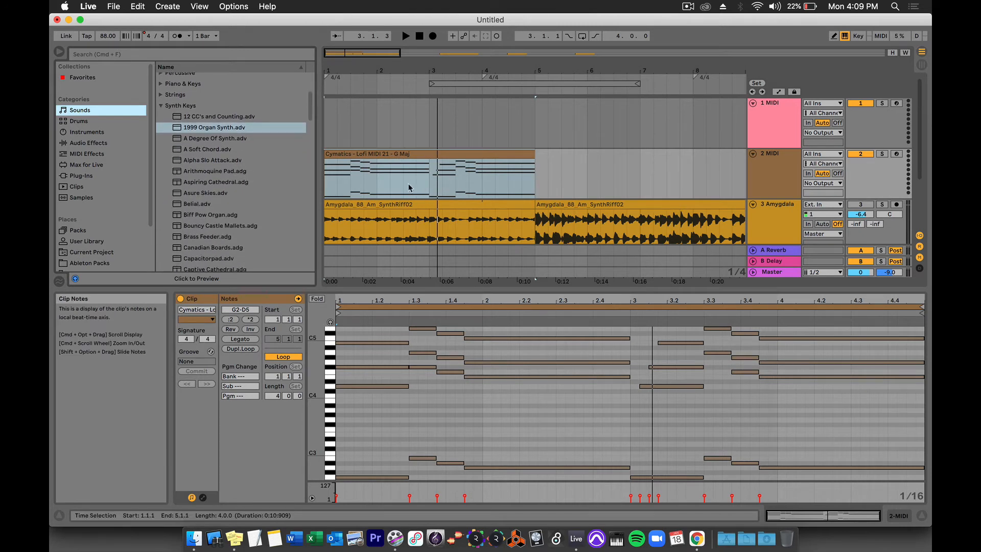
scroll(239, 184, "down", 4)
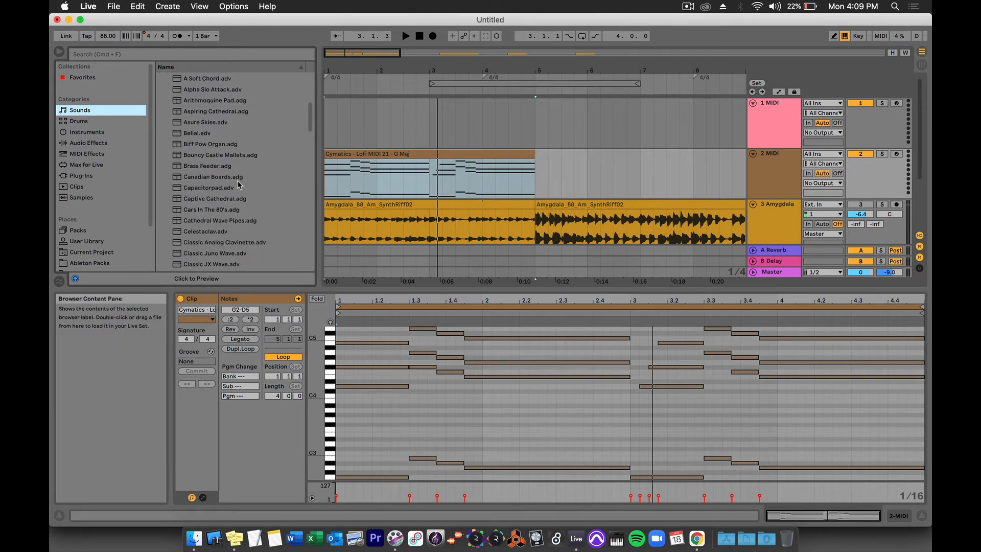
scroll(239, 185, "down", 1)
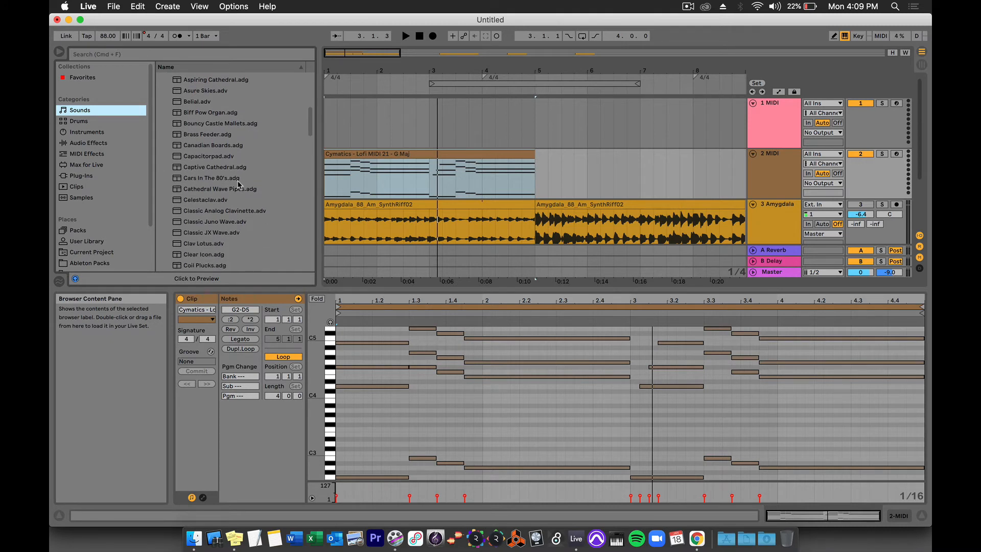
left_click(227, 211)
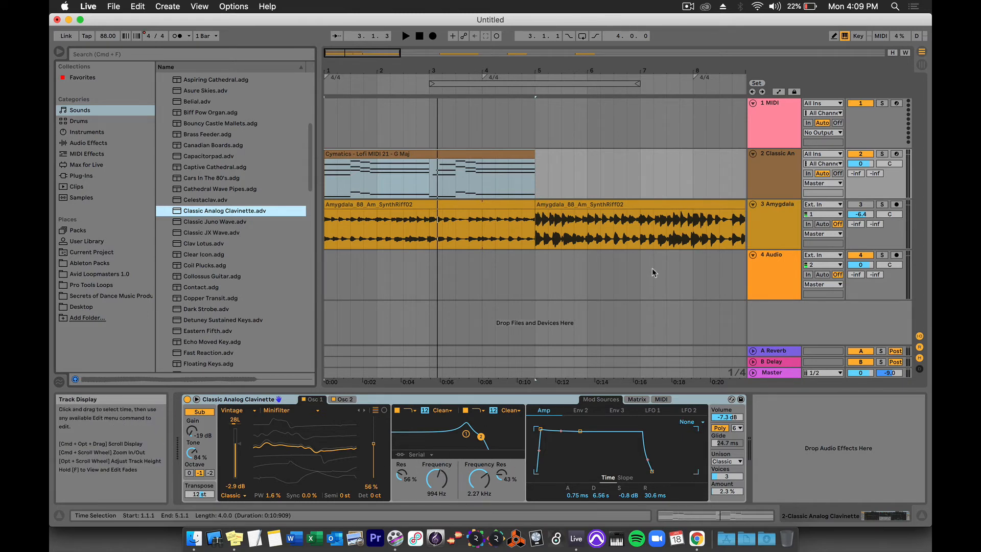
Play the arrangement from the start while lowering track 2's volume to -11.1 dB, then stop.
left_click(861, 165)
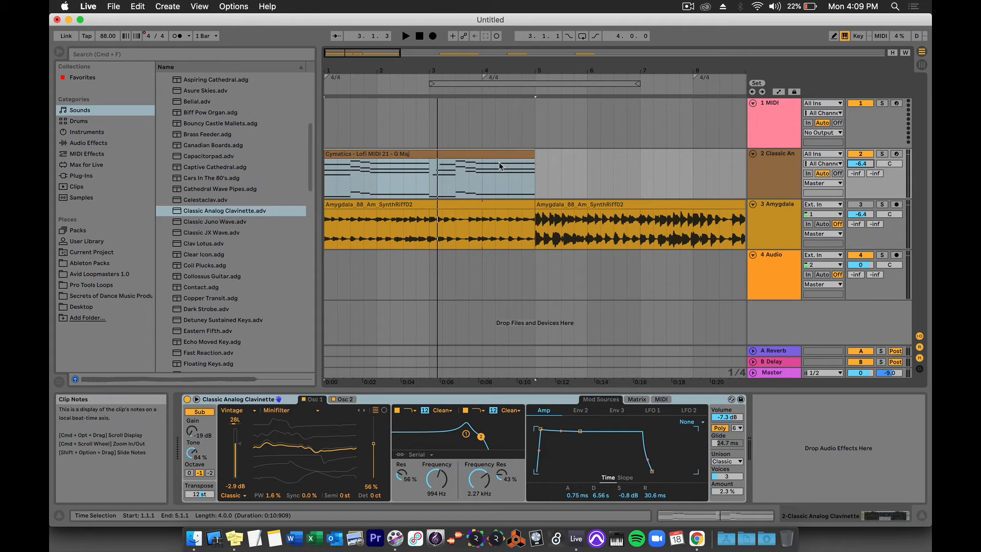
left_click(419, 36)
left_click(405, 36)
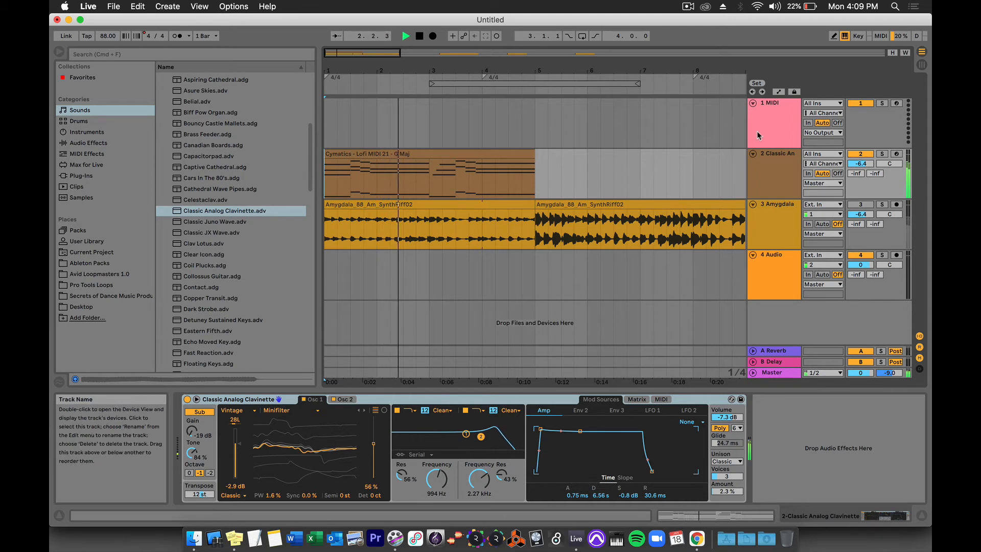
left_click_drag(861, 164, 861, 176)
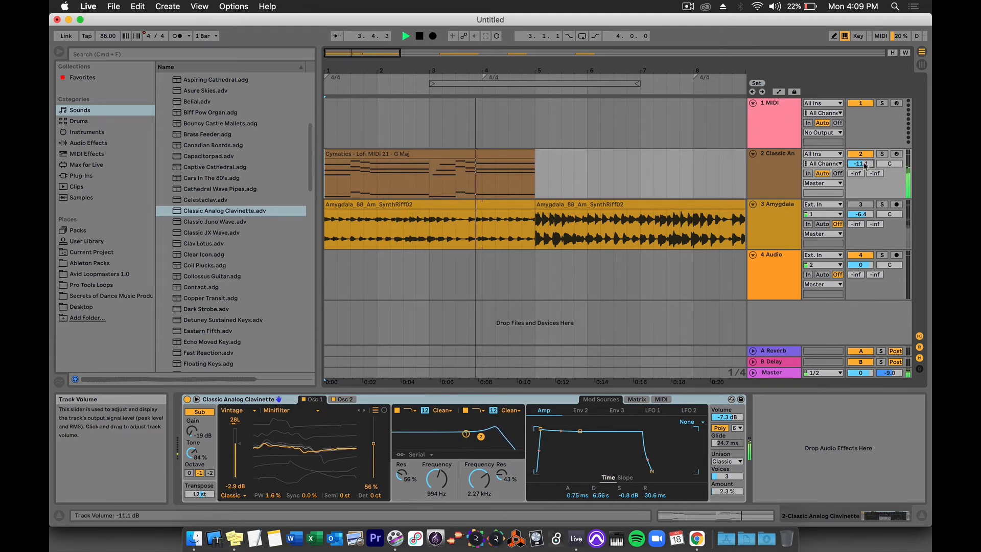
key("space")
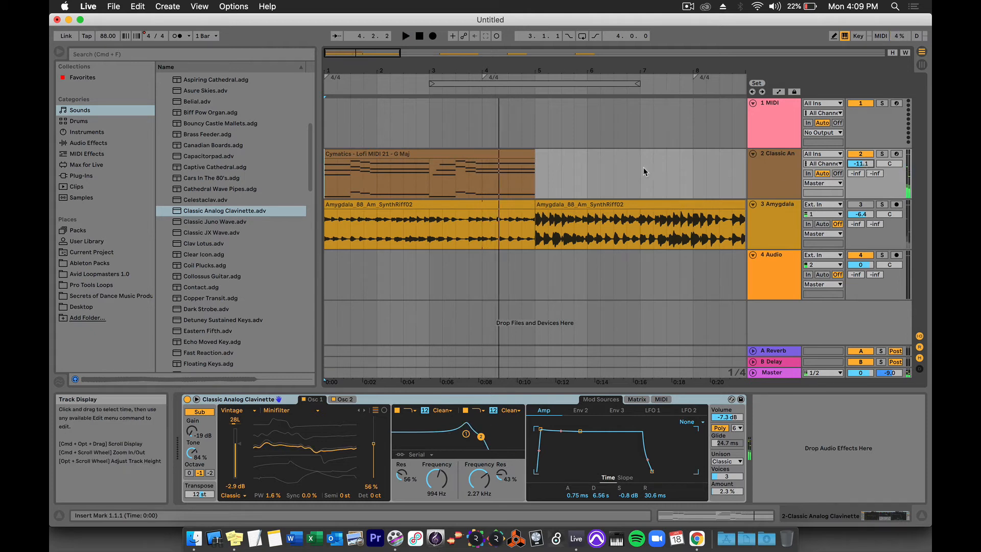
scroll(219, 231, "up", 5)
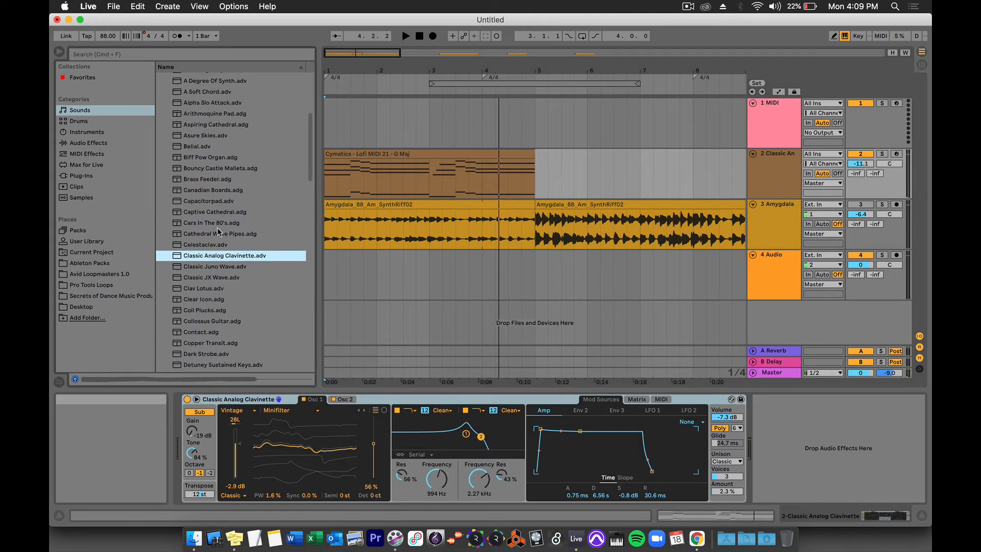
Swap track 2's instrument for the 1999 Organ Synth preset and audition it by playing and stopping.
scroll(219, 231, "up", 1)
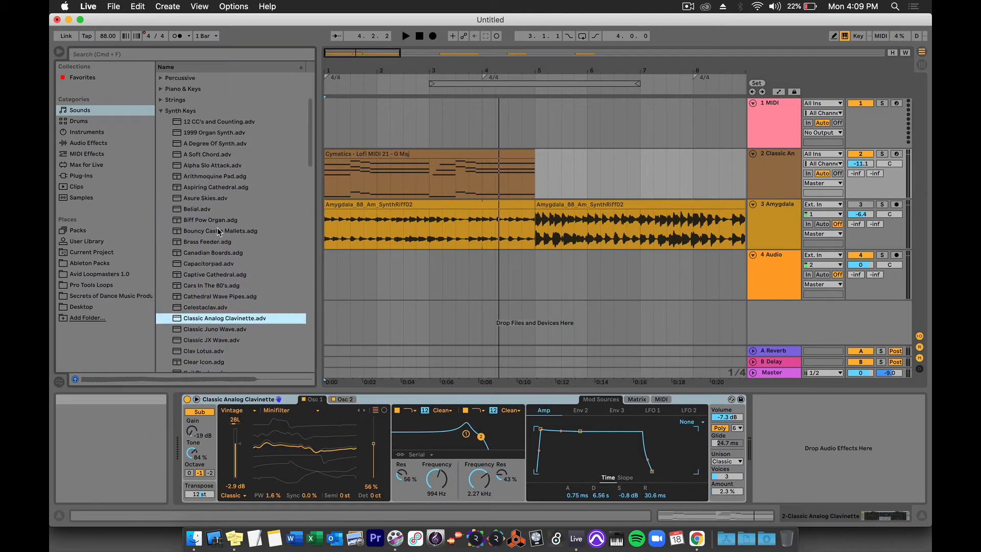
left_click(201, 134)
double_click(200, 133)
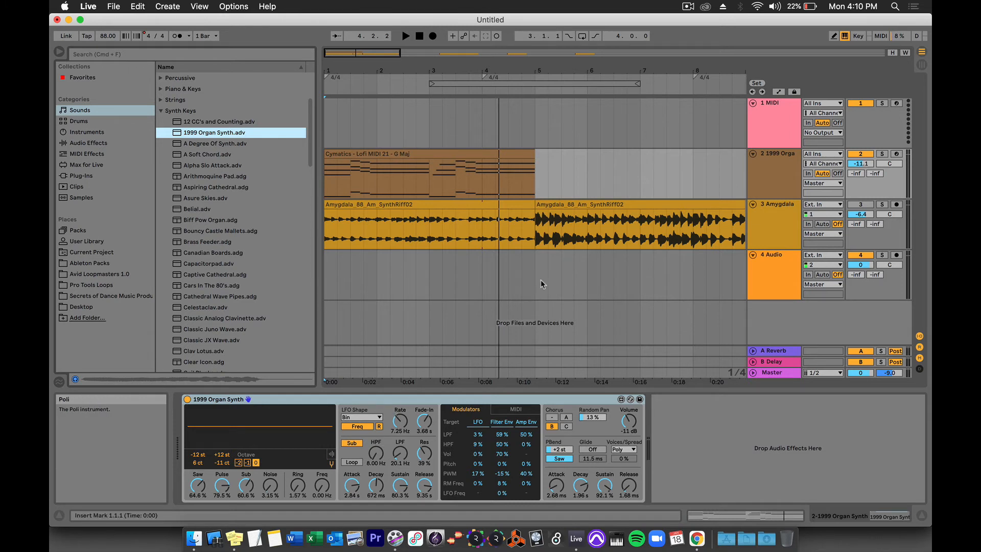
key("space")
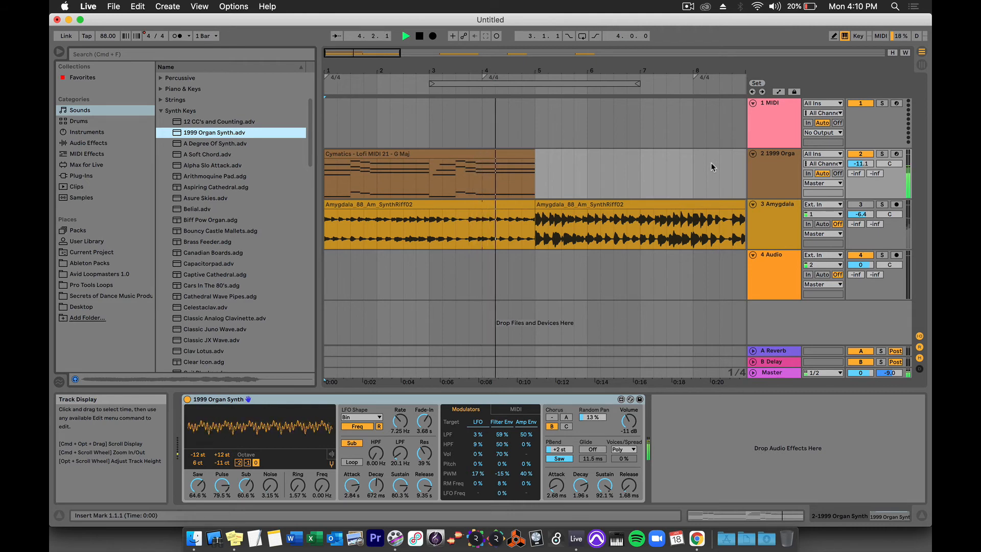
key("space")
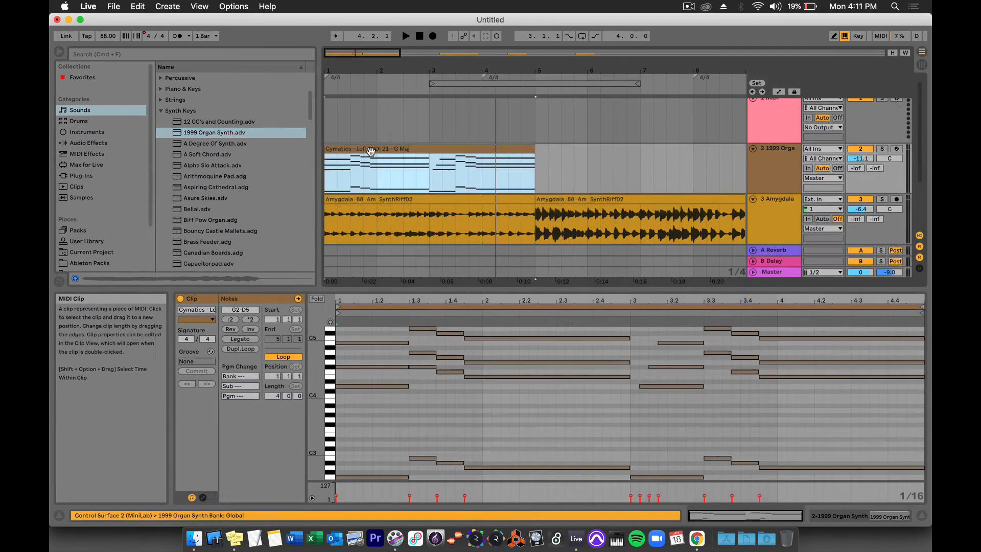
In the Cymatics clip, move the D4 note to C4 at the bar start and add two short A3 notes.
double_click(373, 153)
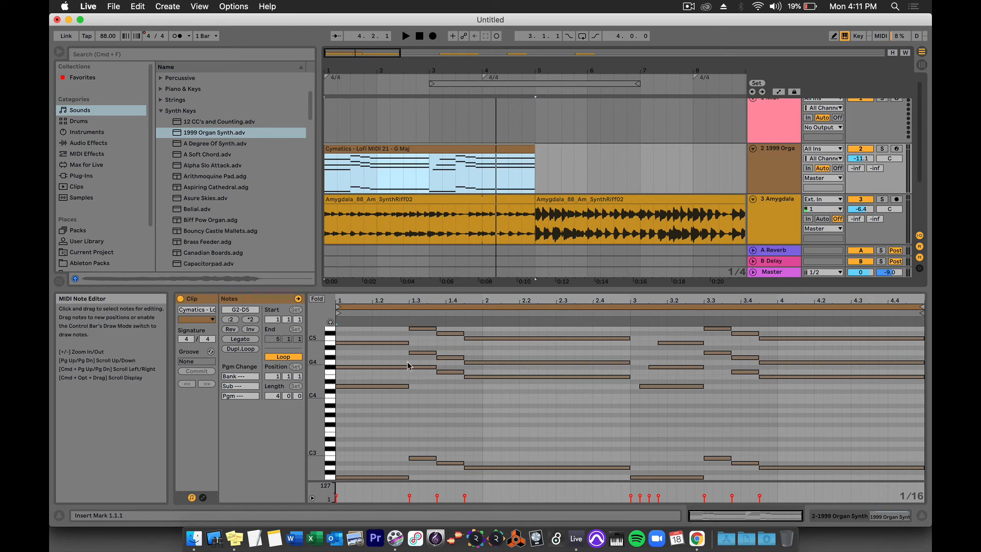
left_click(375, 387)
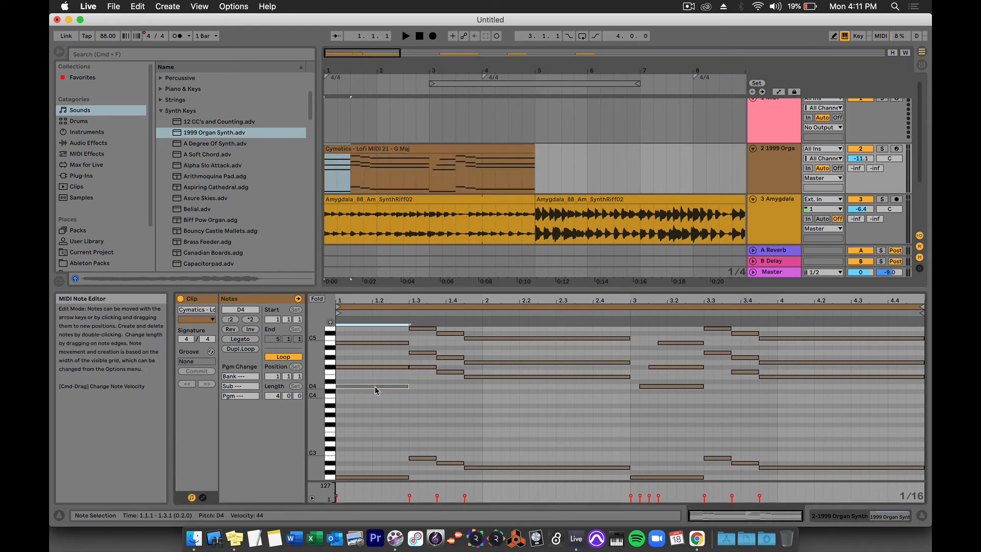
key("Down")
key("Down")
key("Right")
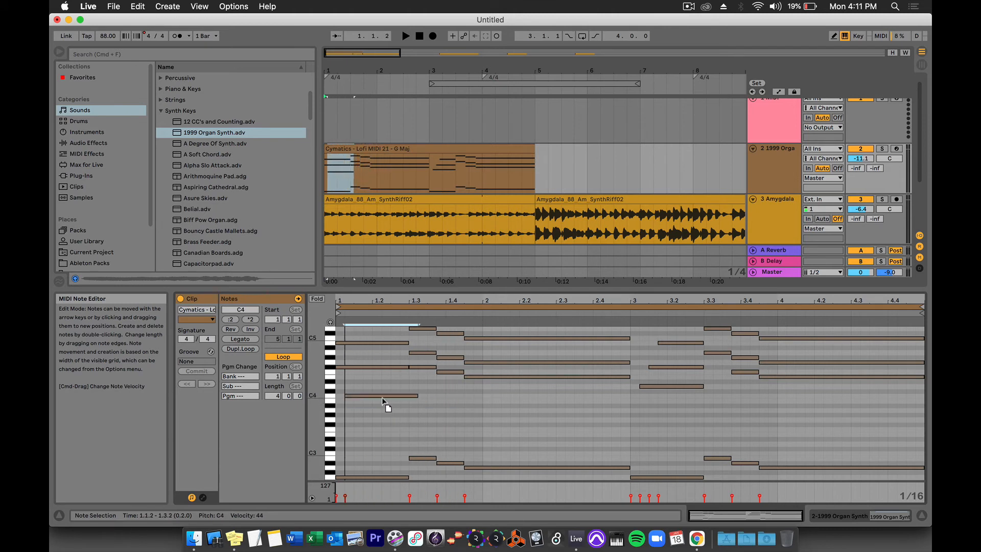
left_click_drag(382, 398, 374, 393)
double_click(363, 410)
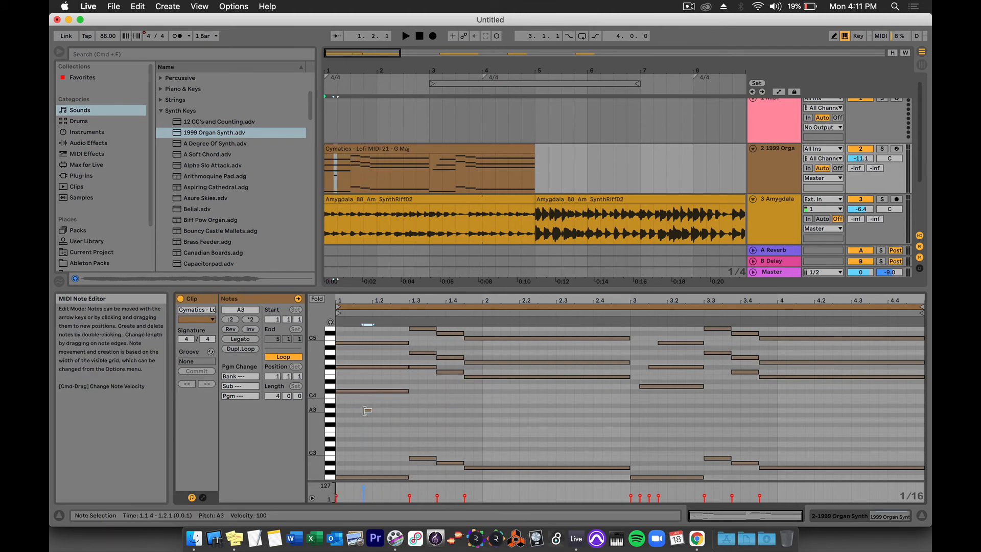
double_click(422, 410)
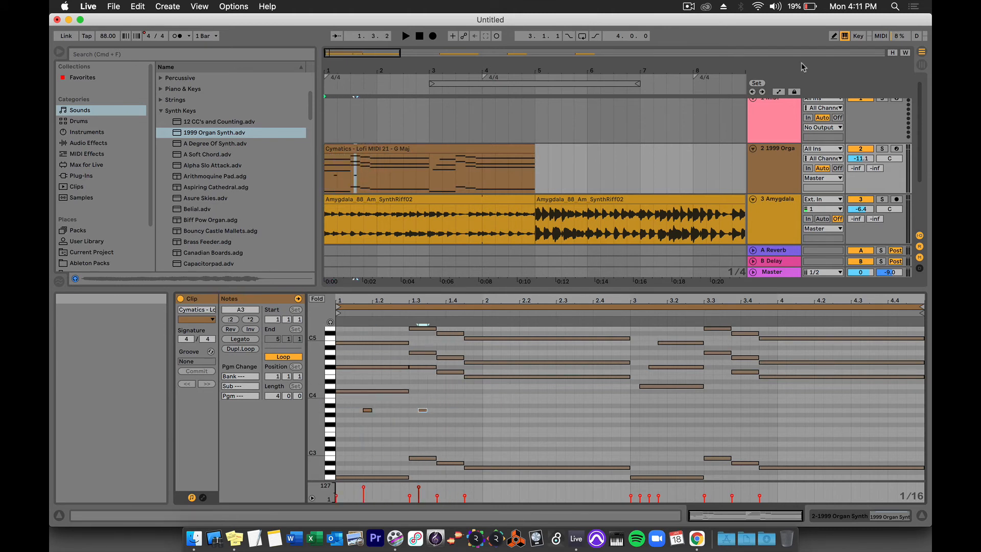
Draw sixteenth-note rows at A#3, F3 and G#3, undo them, and show the 1999 Organ Synth settings.
left_click(832, 37)
left_click_drag(447, 405, 647, 405)
left_click_drag(493, 434, 582, 434)
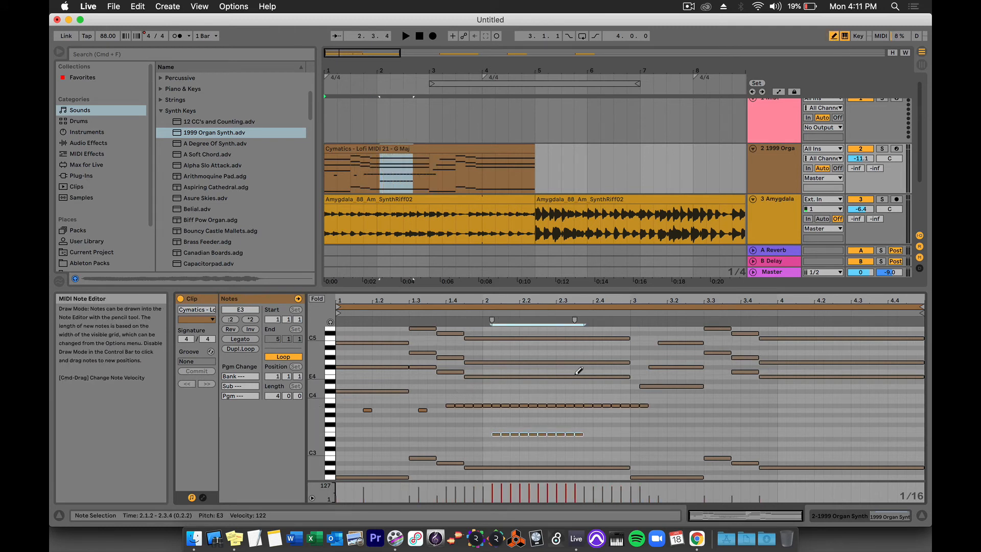
left_click_drag(493, 414, 605, 413)
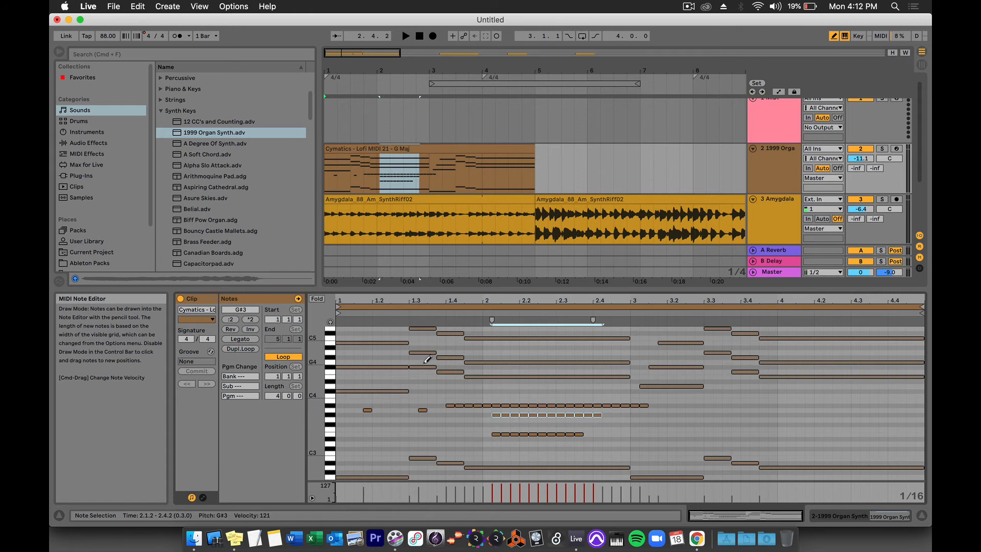
key("super+z")
key("super+z")
key("super+z")
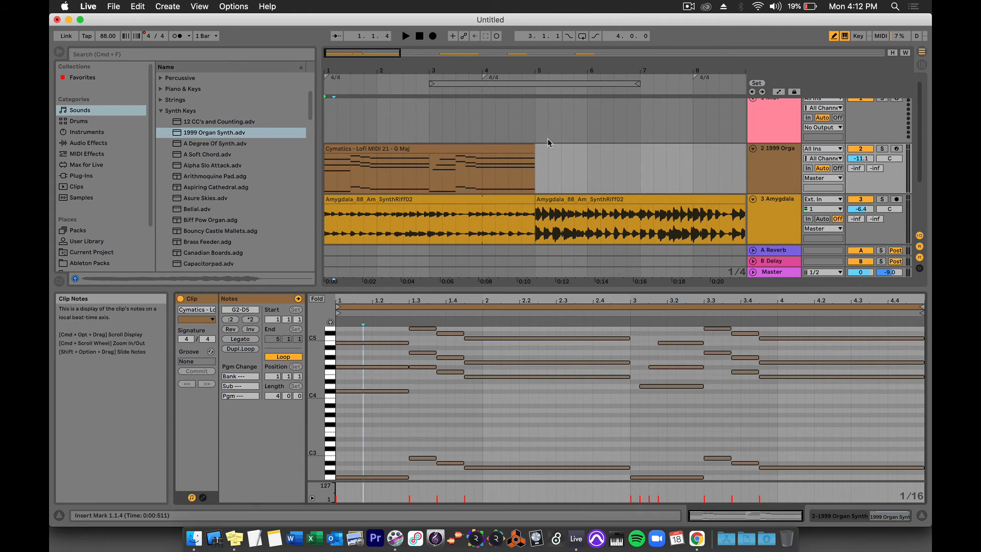
double_click(780, 168)
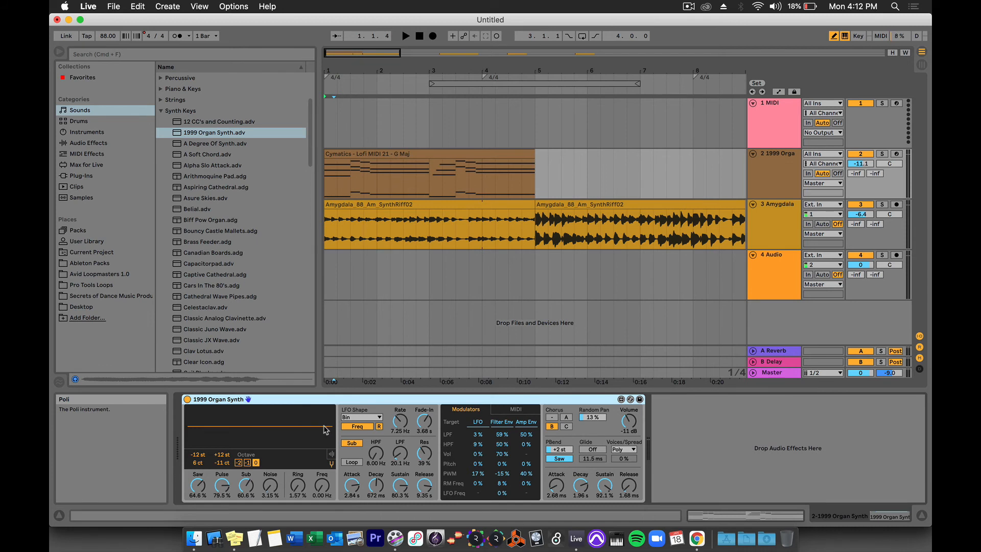
Flip between Session, clip and device views, then open the first Amygdala clip's track device chain.
key("Tab")
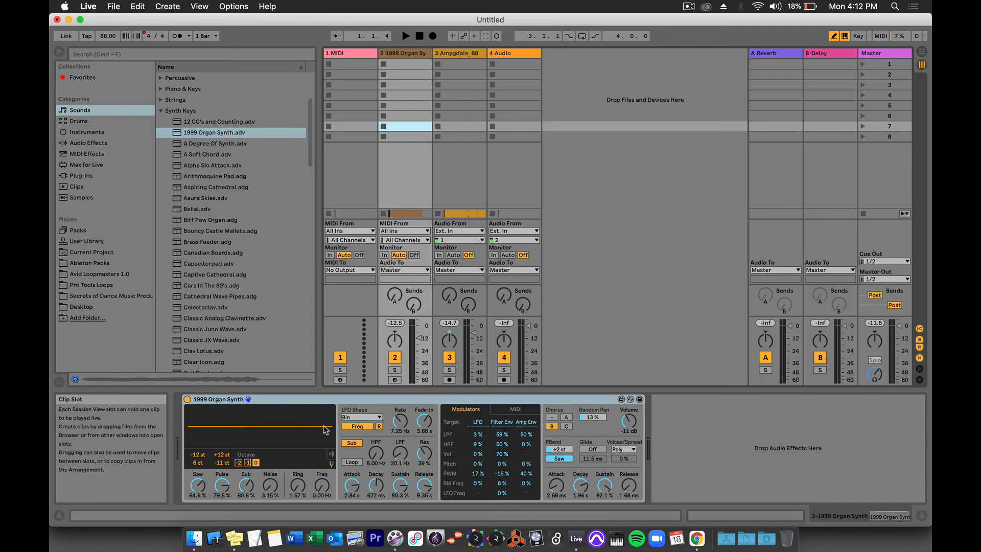
key("Tab")
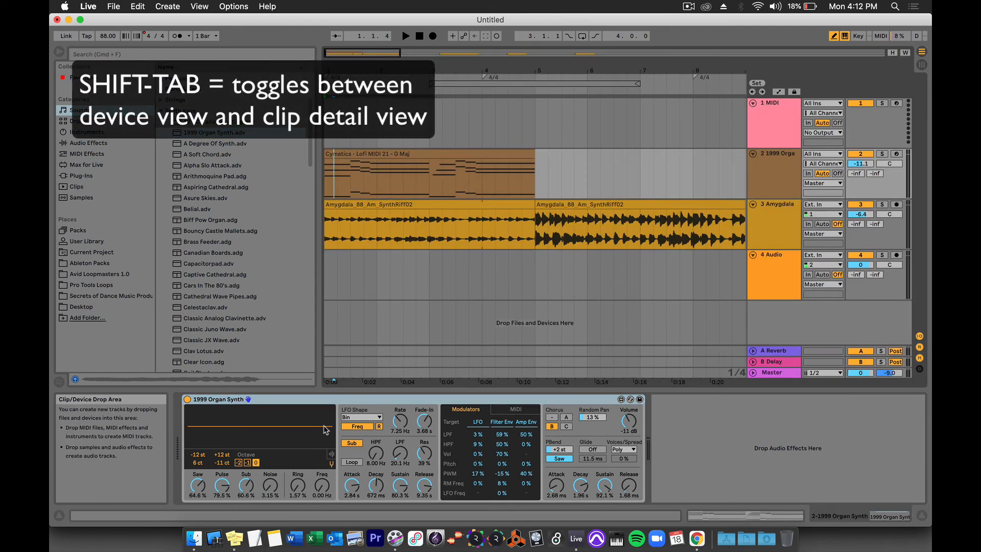
key("shift+Tab")
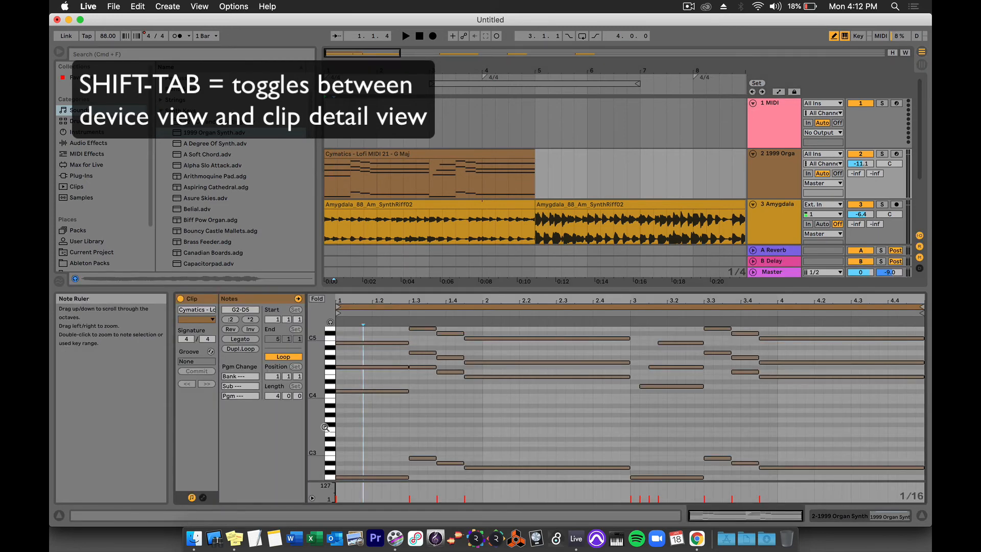
key("shift+Tab")
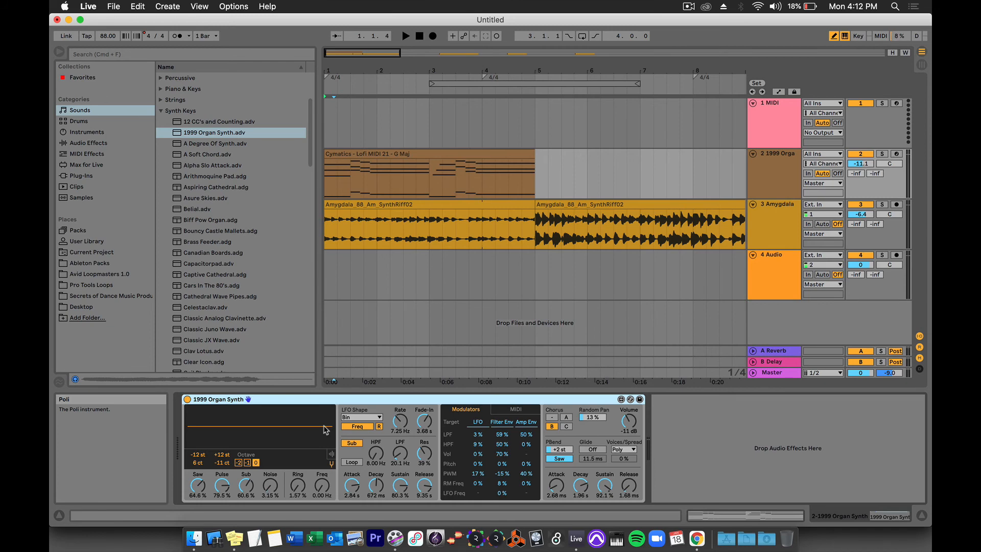
key("shift+Tab")
key("shift+Tab")
double_click(440, 208)
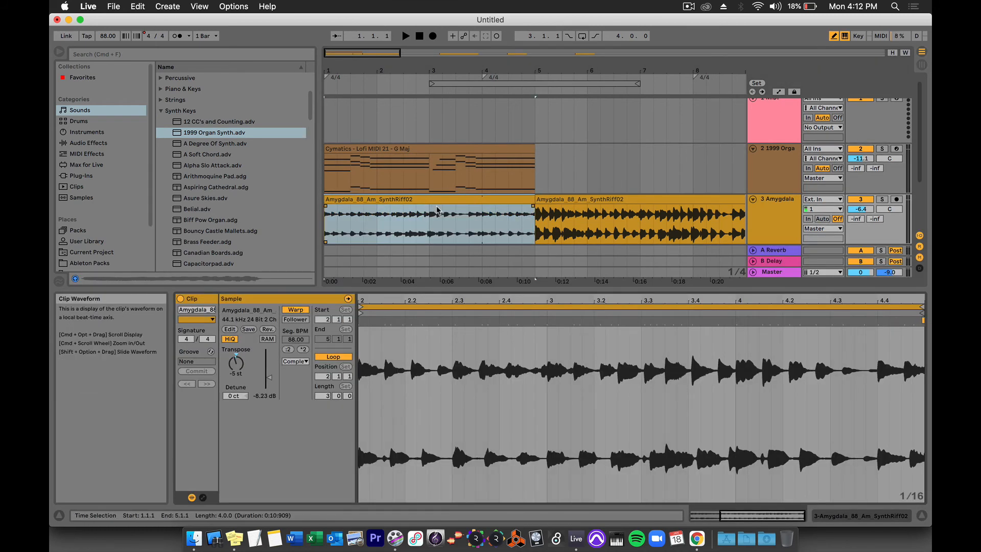
key("super+t")
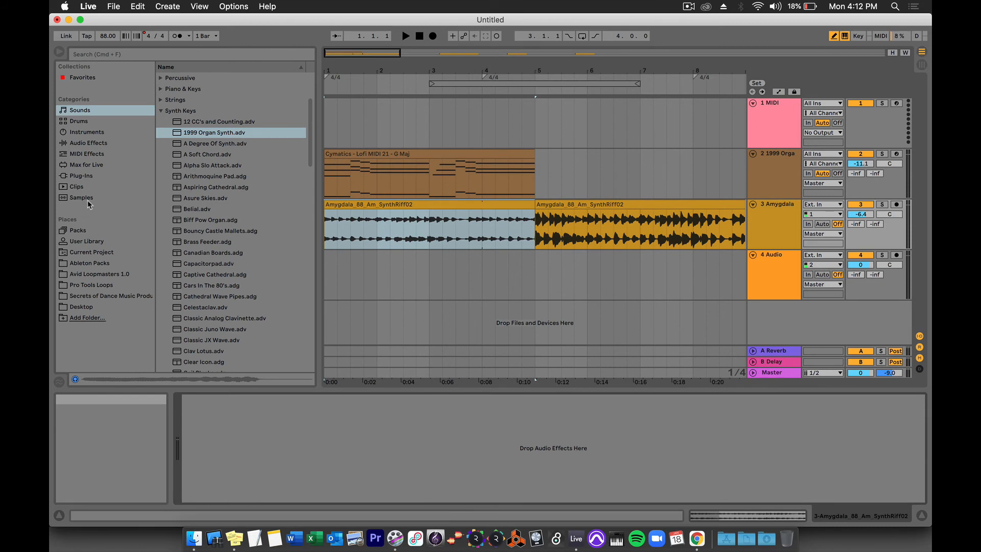
Load EQ Eight onto the Amygdala track and make band 4 a high-cut at about 612 Hz.
left_click(88, 144)
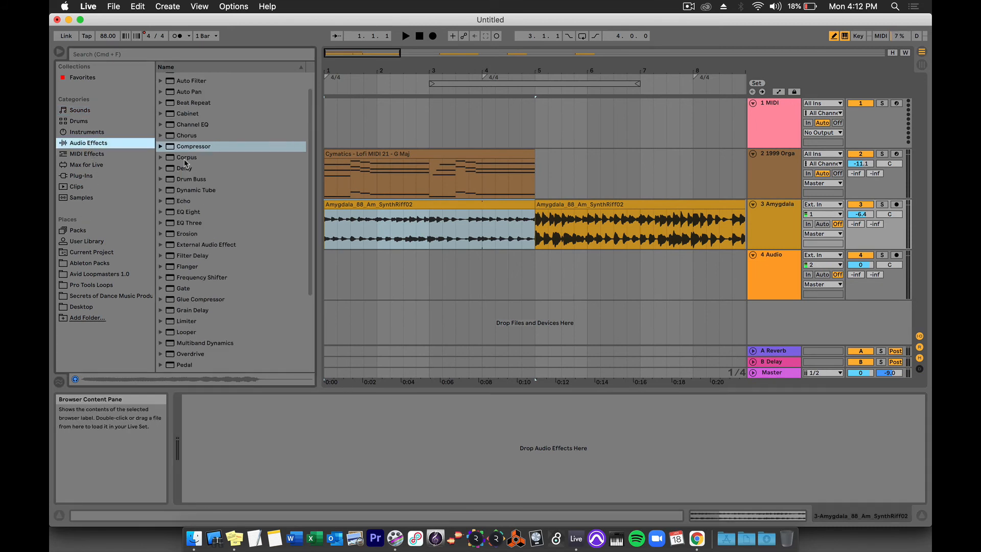
double_click(181, 215)
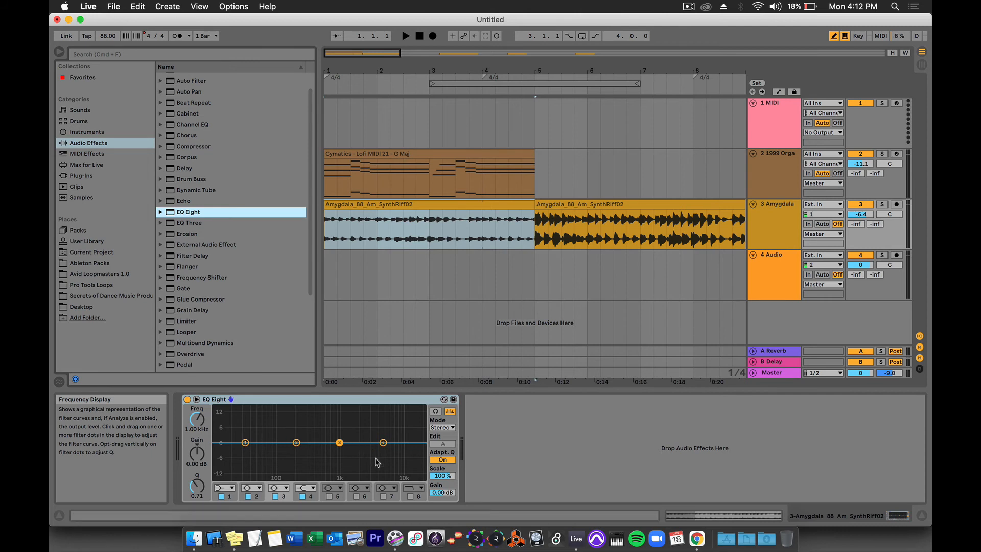
left_click(308, 492)
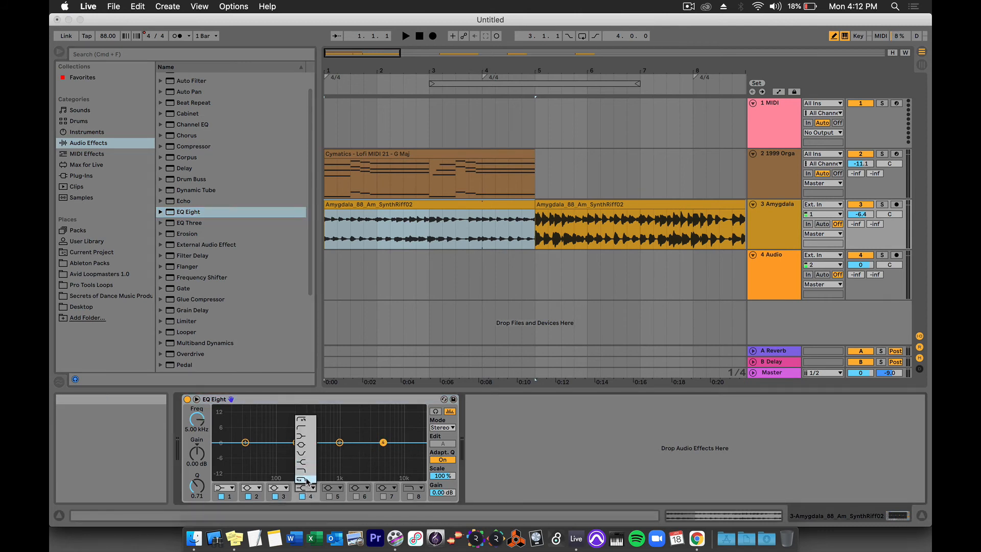
left_click(305, 480)
left_click_drag(383, 452, 332, 448)
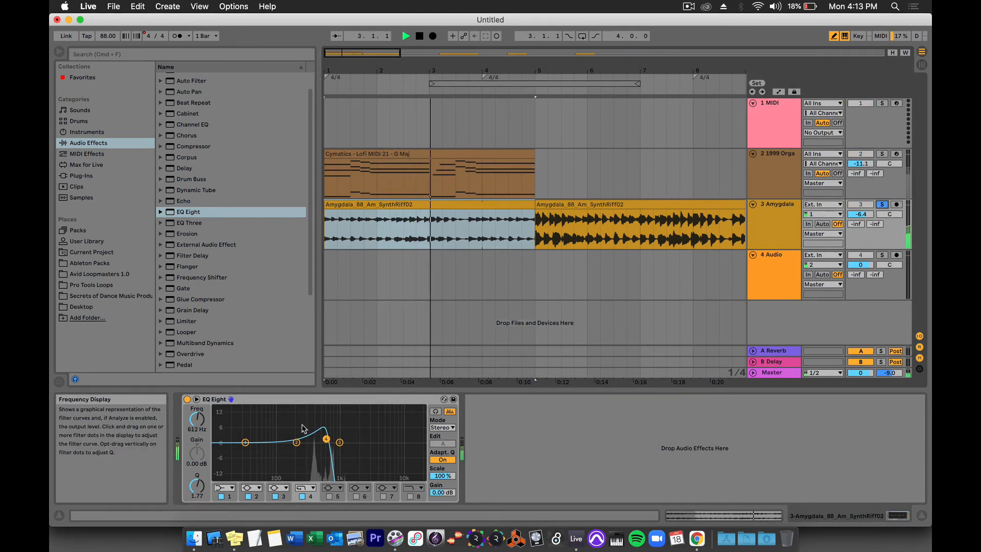
Stop playback and return to the Amygdala clip's sample settings.
key("shift+Tab")
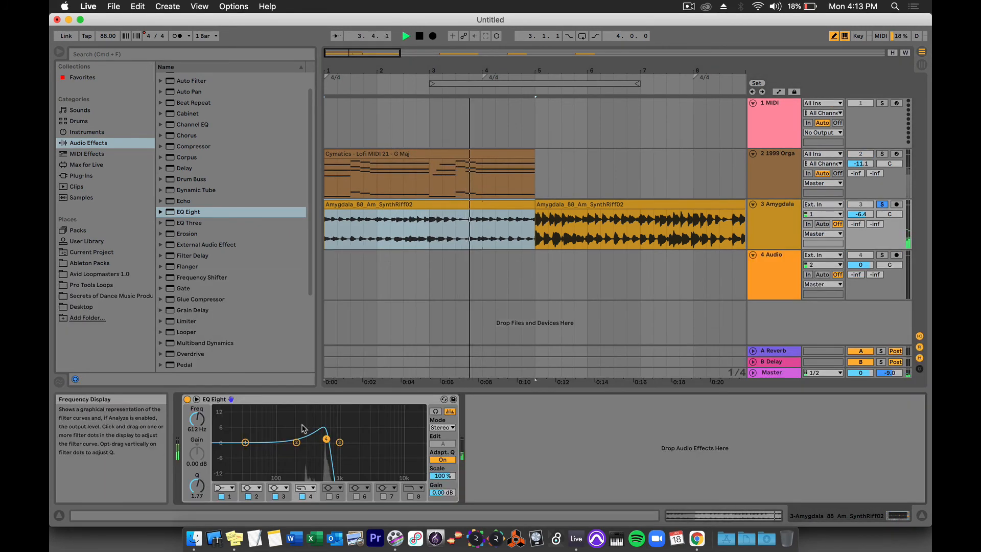
key("shift+Tab")
key("space")
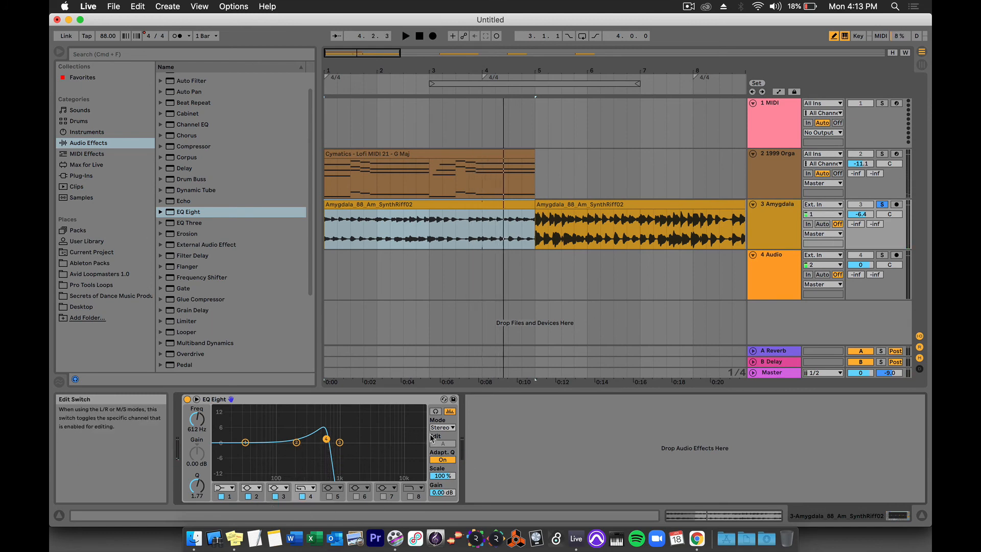
key("shift+Tab")
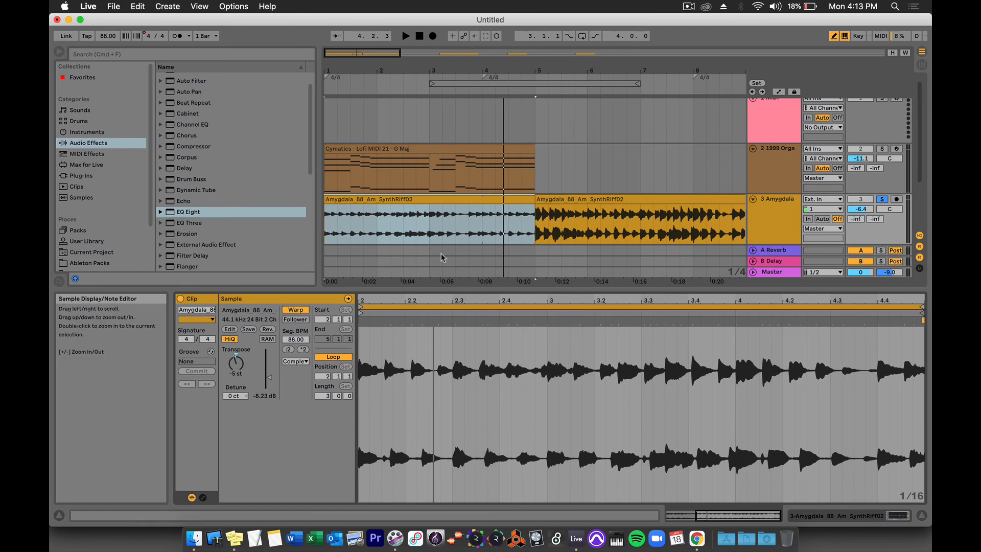
Select the first Amygdala clip, turn off track 3's Solo, and briefly check Session View.
left_click(434, 200)
scroll(434, 202, "down", 3)
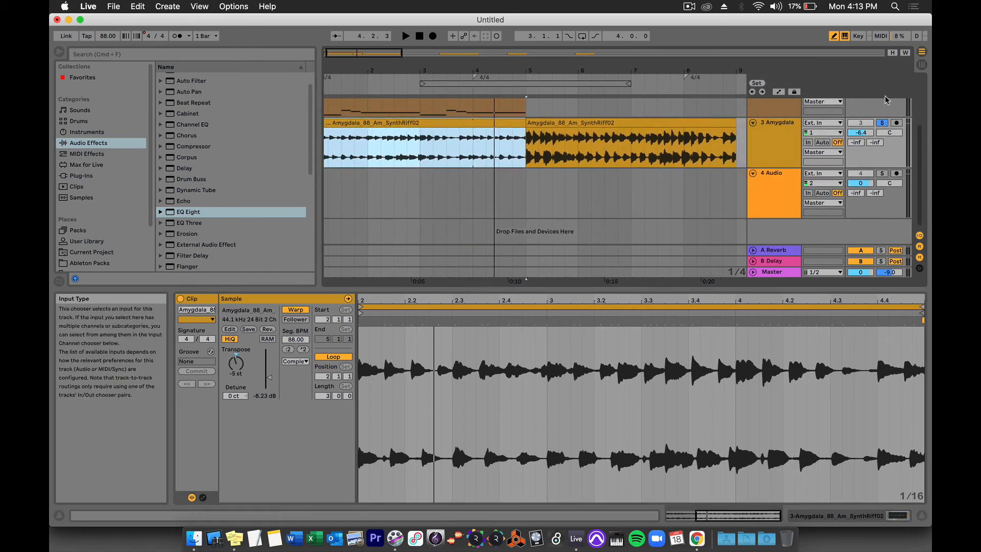
scroll(869, 141, "up", 3)
scroll(869, 141, "down", 1)
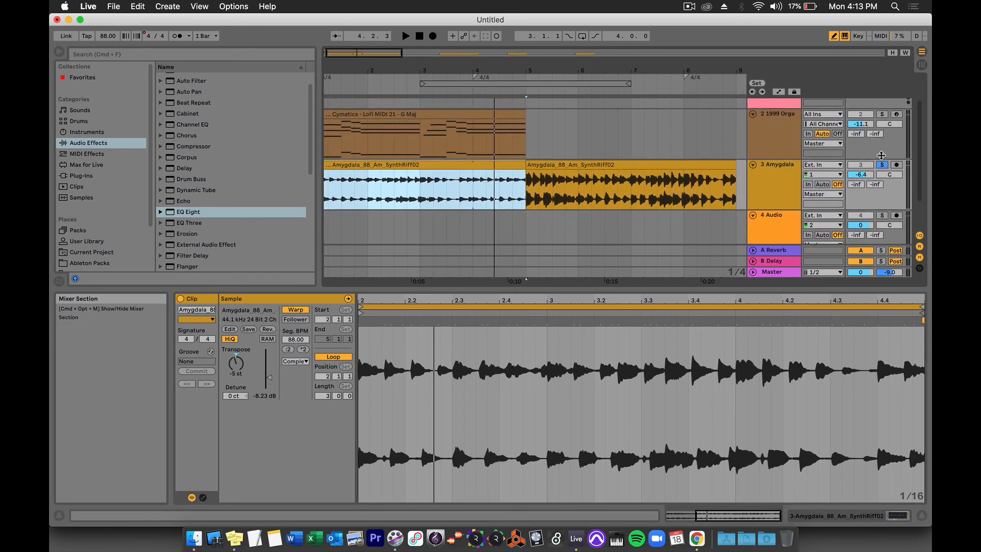
left_click(881, 165)
scroll(879, 168, "down", 2)
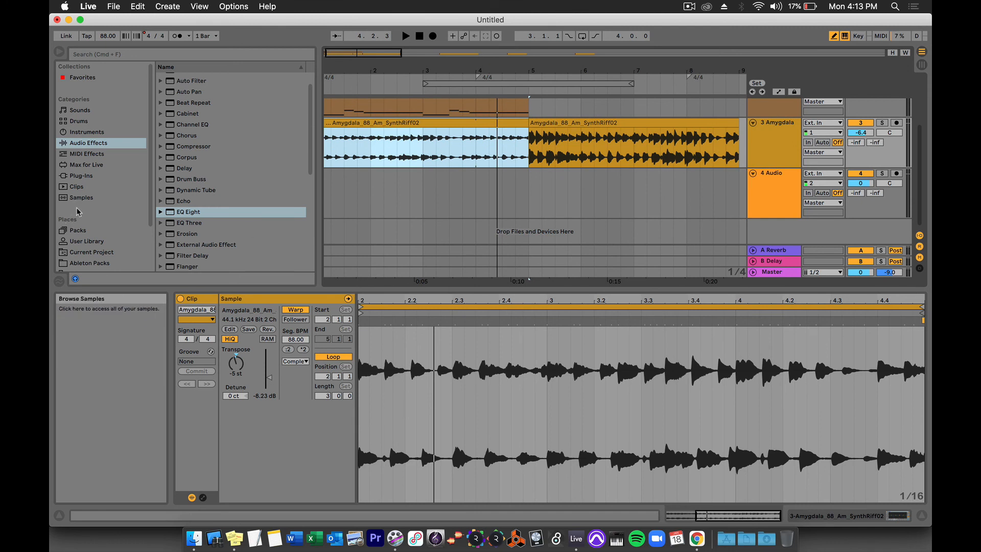
scroll(78, 211, "down", 3)
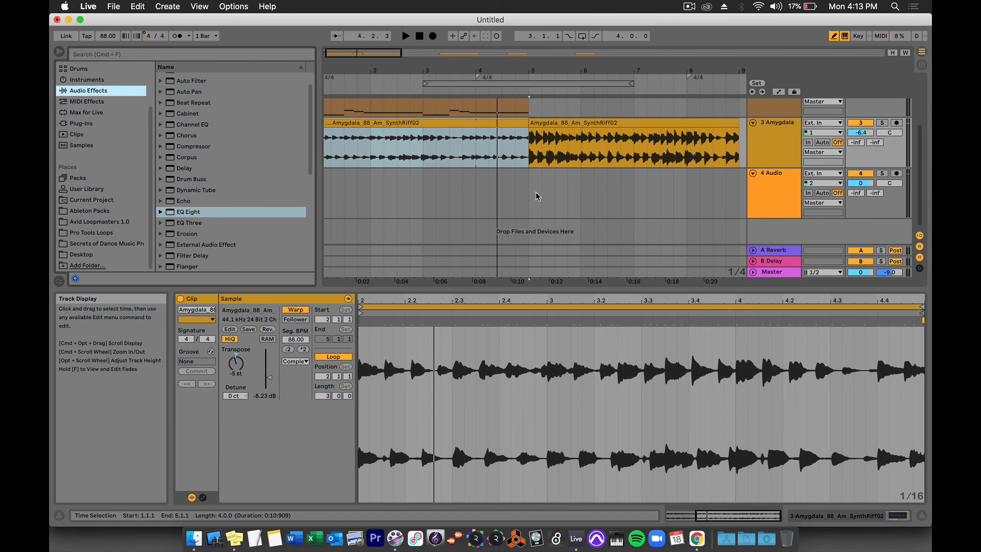
key("Tab")
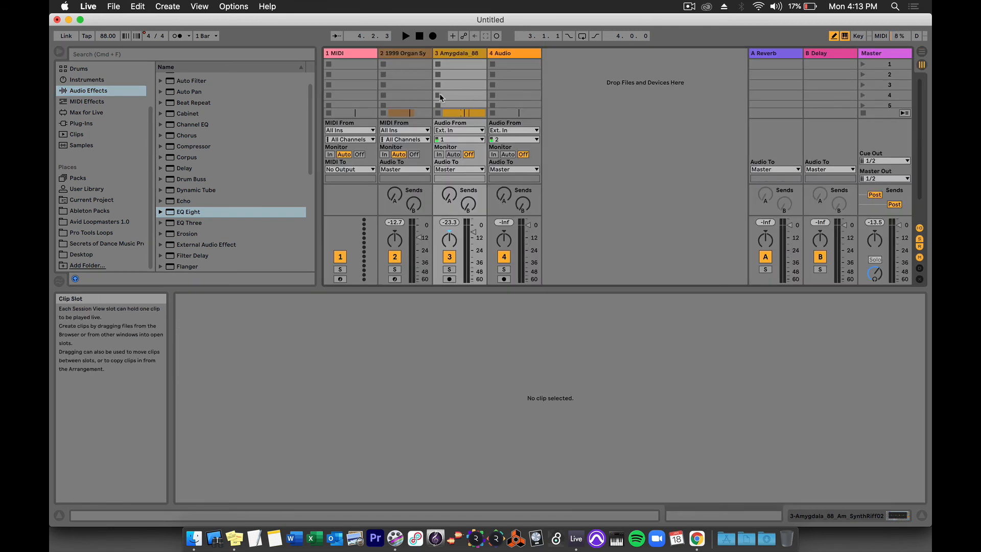
key("Tab")
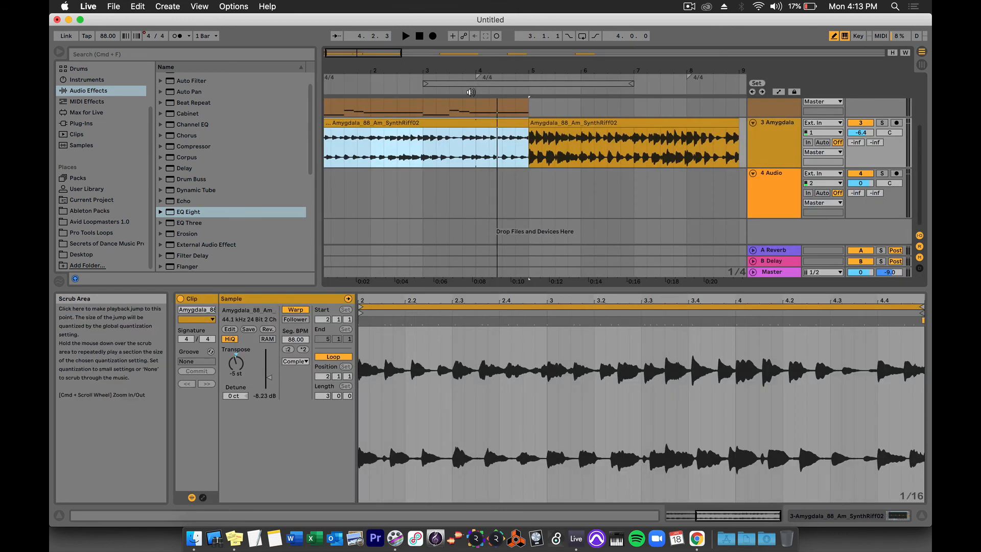
Place Letterman.mov from the Desktop on a new arrangement track and start playback to preview it.
left_click(83, 254)
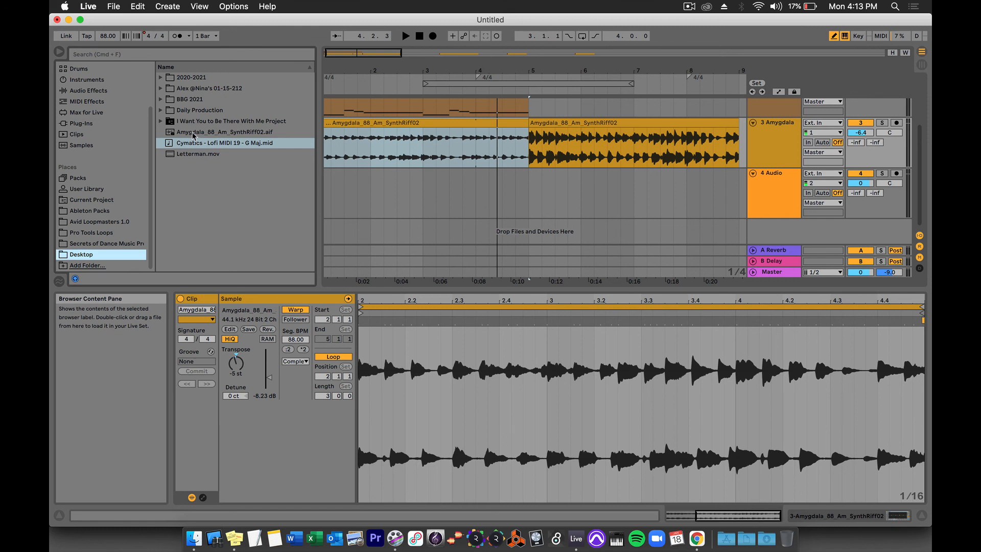
left_click(188, 154)
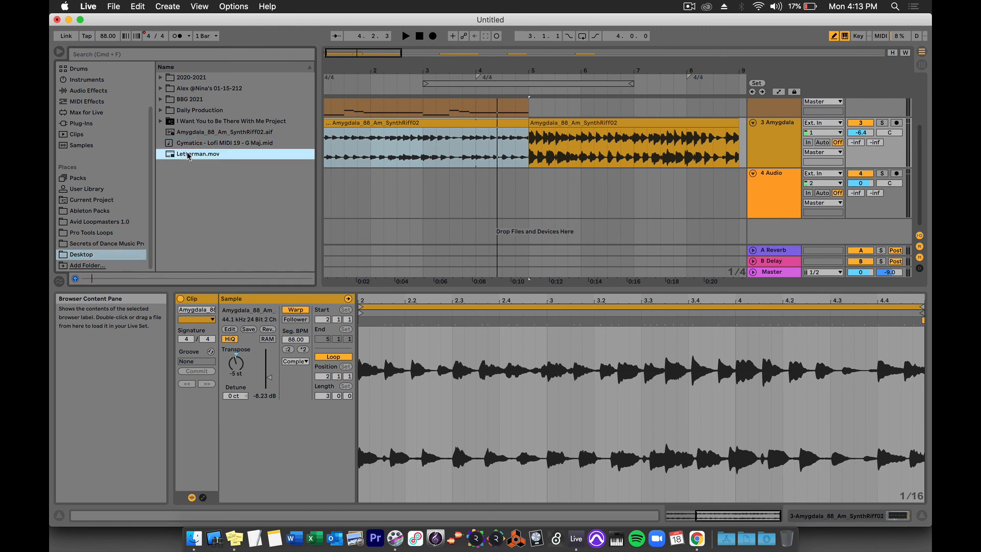
left_click_drag(189, 155, 360, 228)
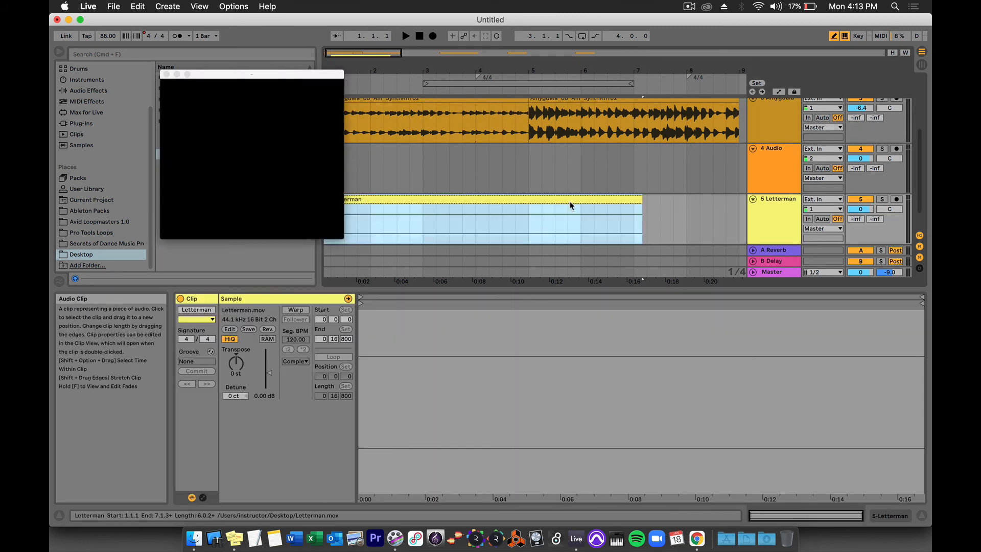
scroll(570, 206, "left", 1)
scroll(570, 206, "down", 1)
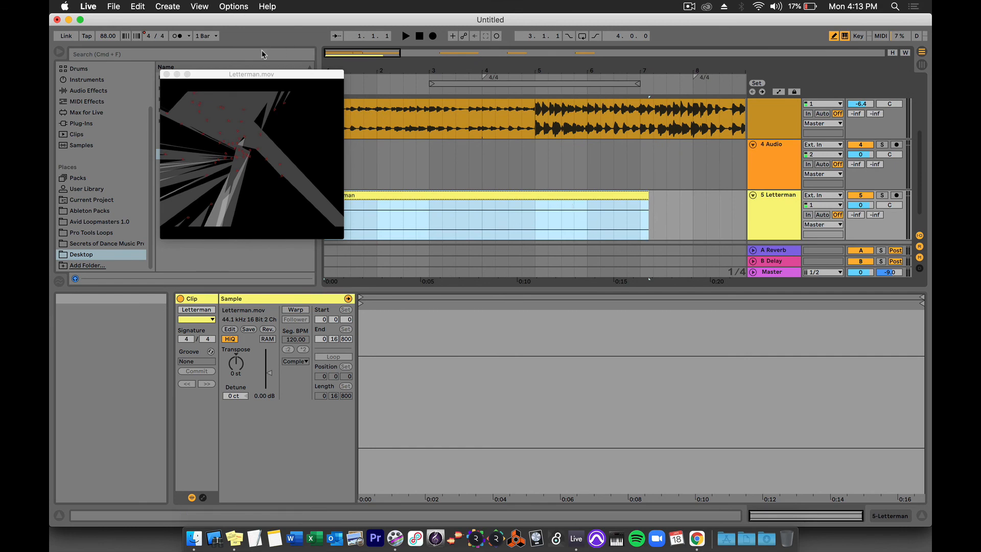
left_click_drag(236, 77, 412, 126)
scroll(618, 250, "up", 3)
key("space")
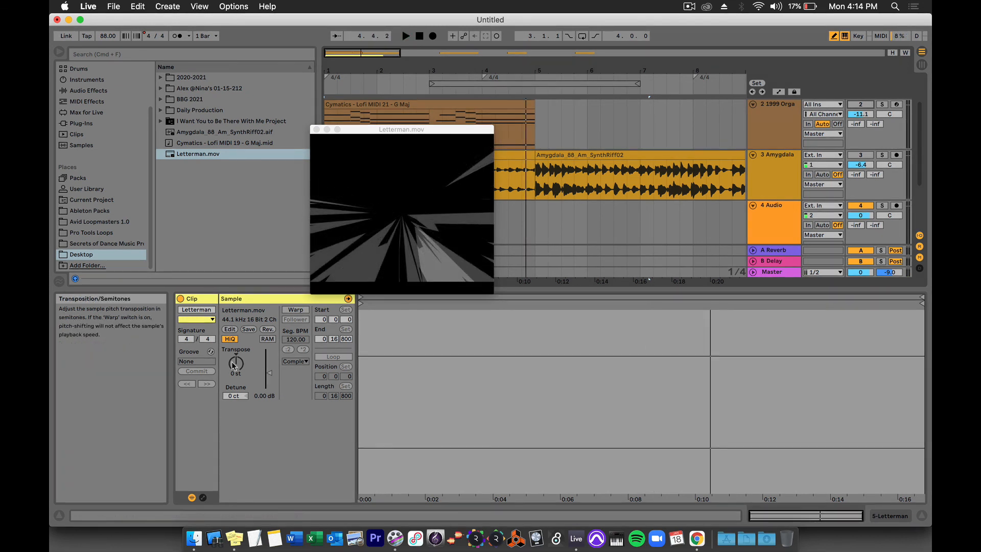
Set the Letterman clip's Transpose to +16 semitones.
left_click_drag(232, 364, 233, 388)
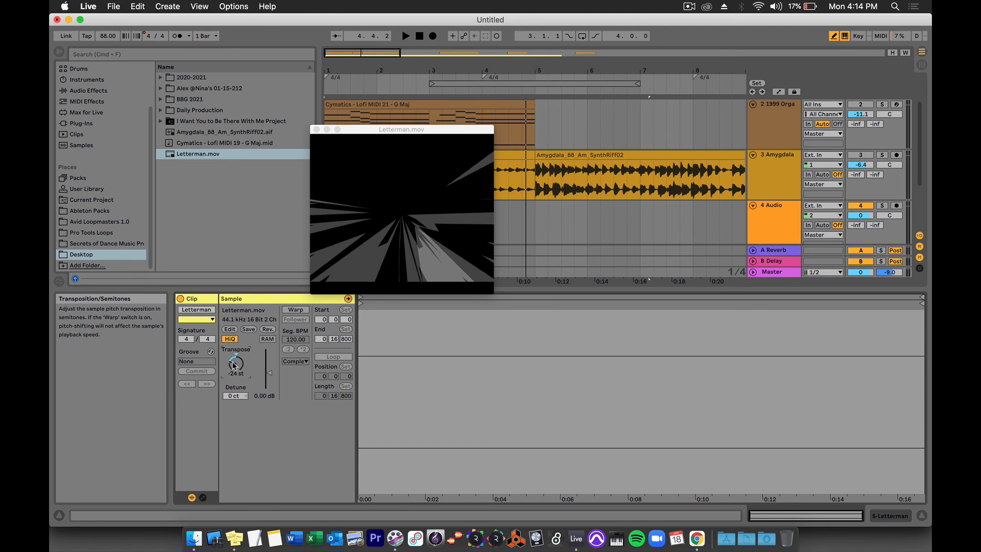
key("space")
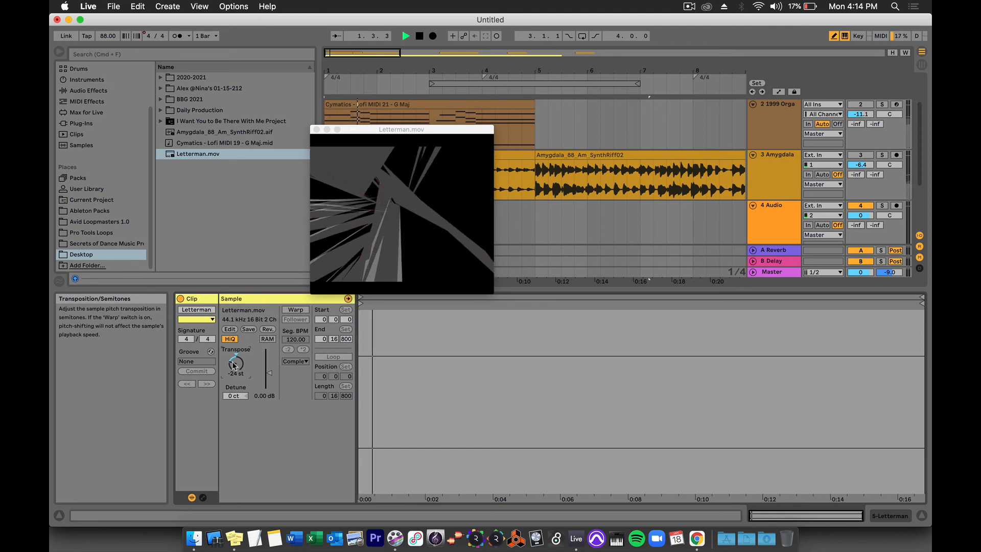
left_click_drag(234, 365, 234, 340)
left_click_drag(366, 132, 434, 313)
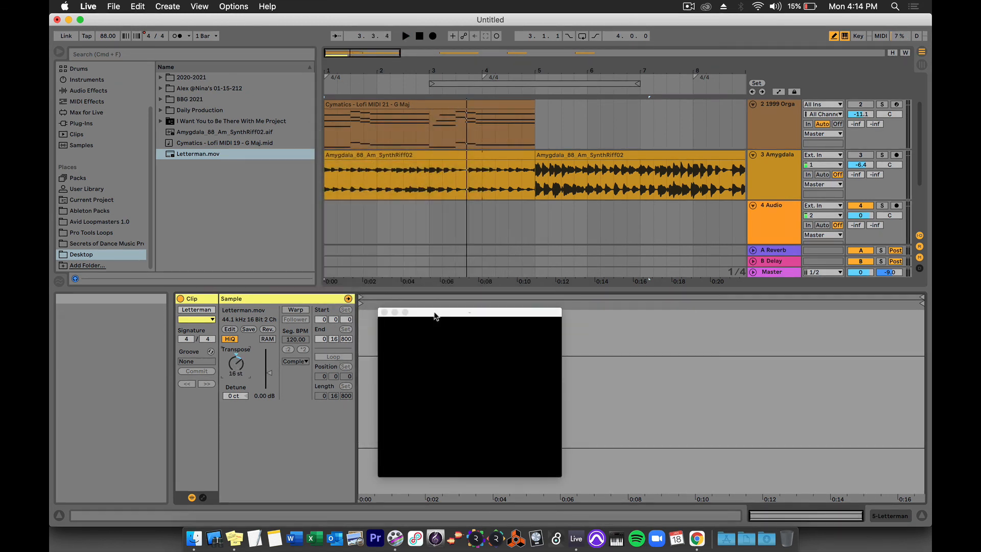